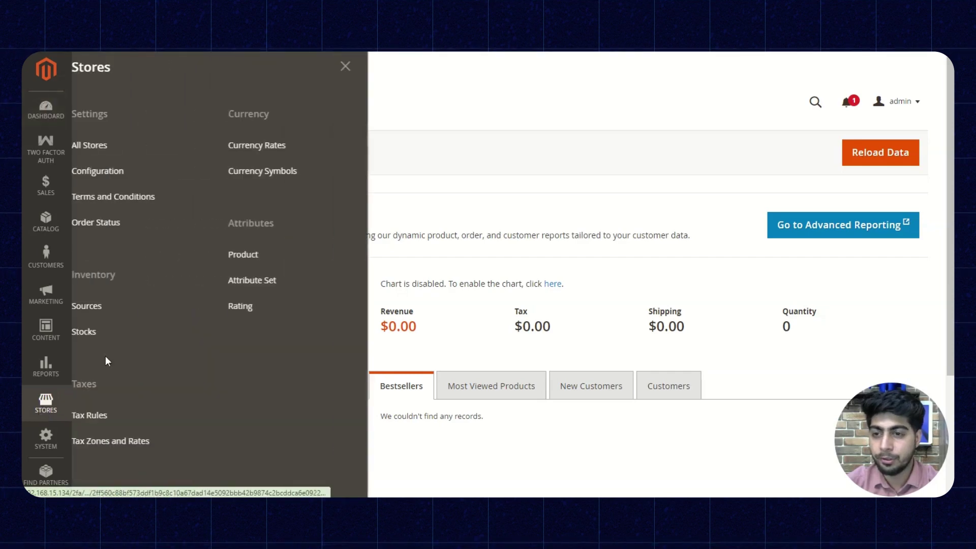
Step: Open the store configuration and keep the Two Factor Auth frontend module enabled (Yes)
click(132, 174)
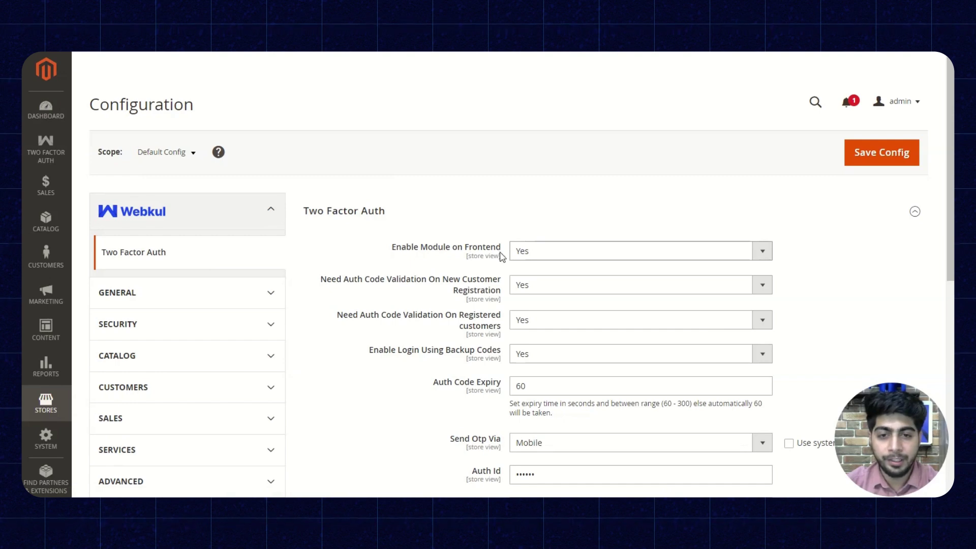
click(540, 250)
click(540, 250)
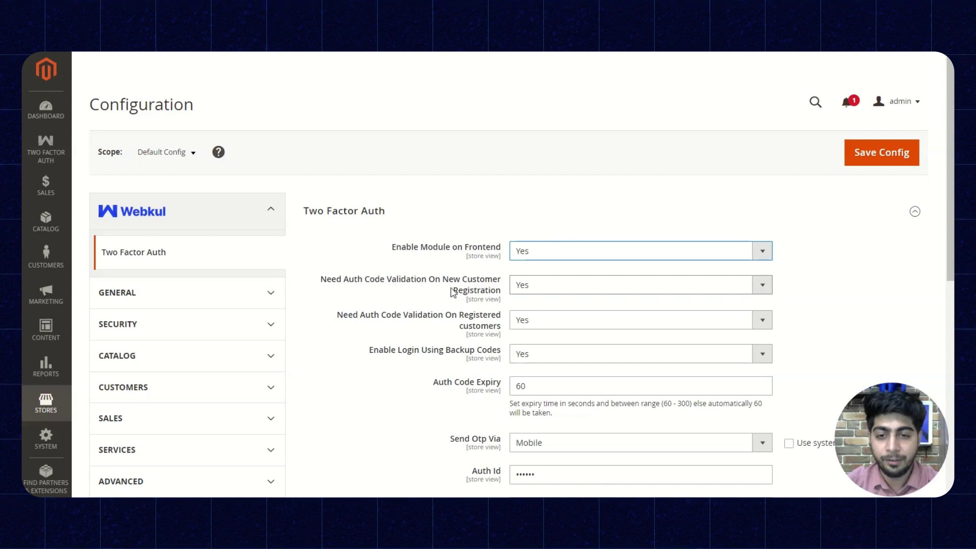
Step: Keep auth code validation for registered customers and backup-code login both set to Yes
scroll(447, 292, down, 1)
scroll(446, 291, down, 2)
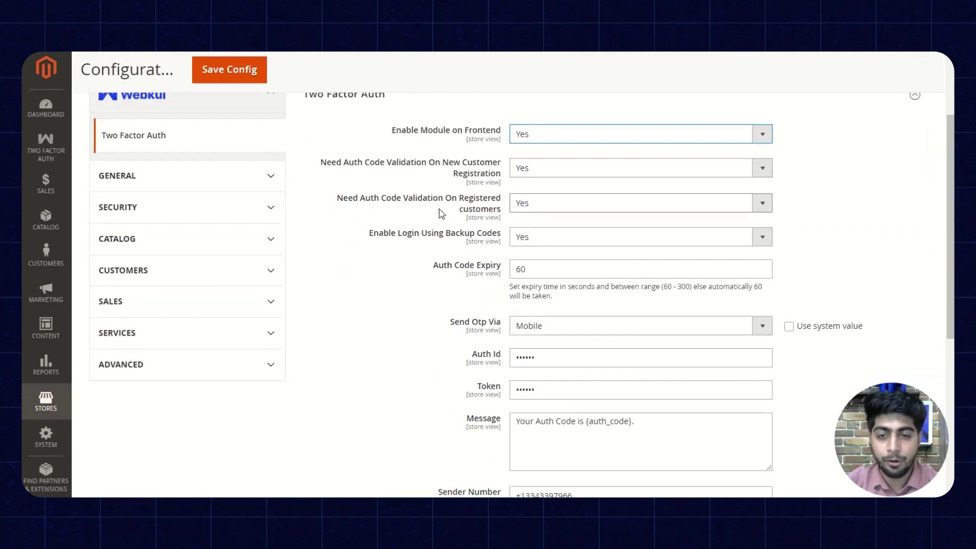
click(548, 210)
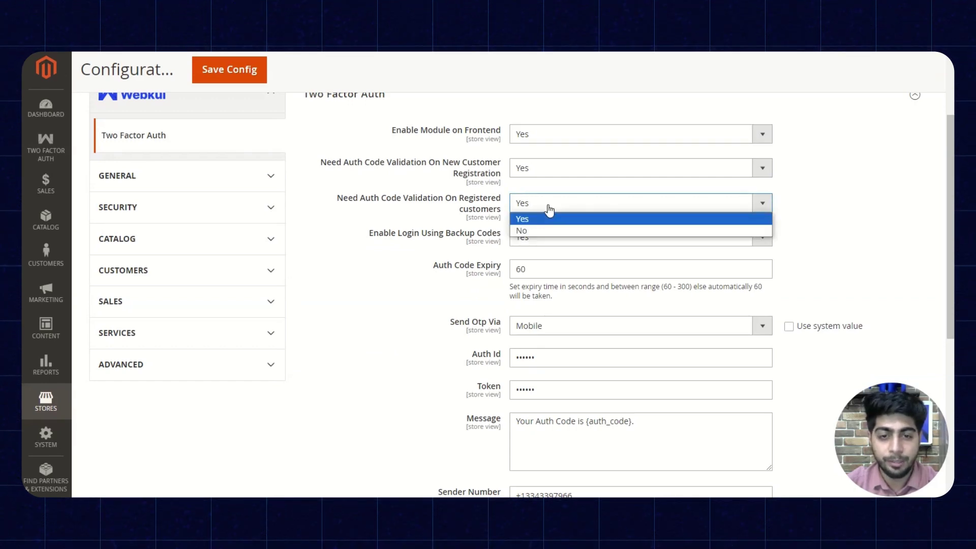
click(548, 210)
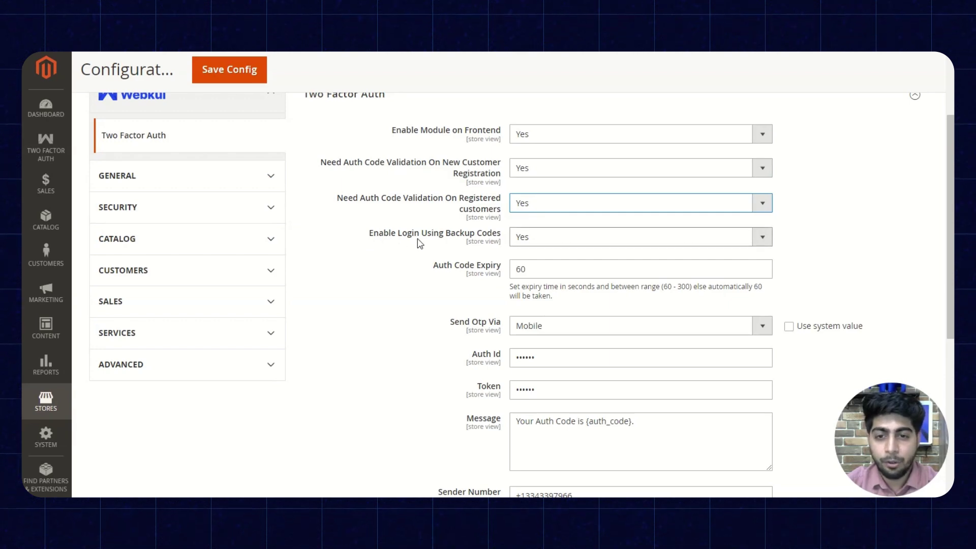
click(559, 240)
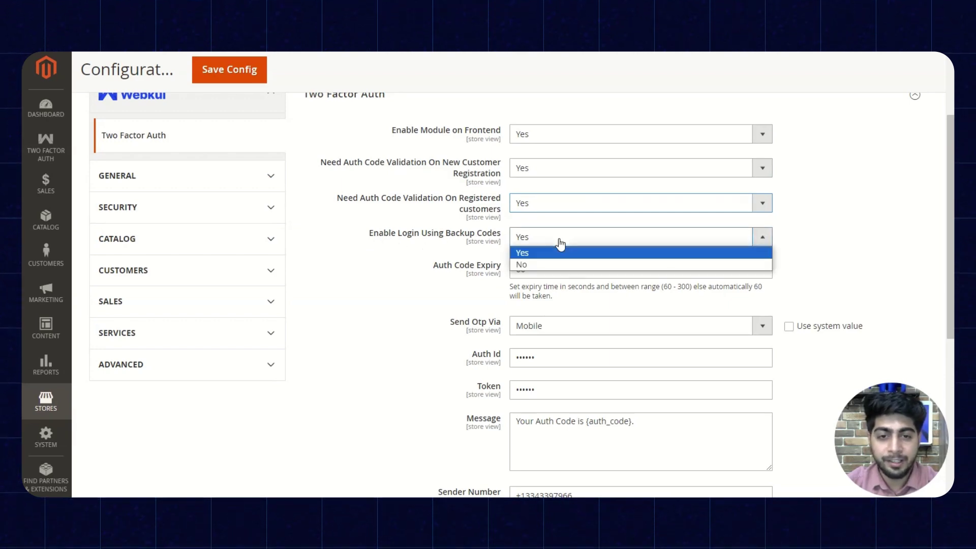
click(559, 244)
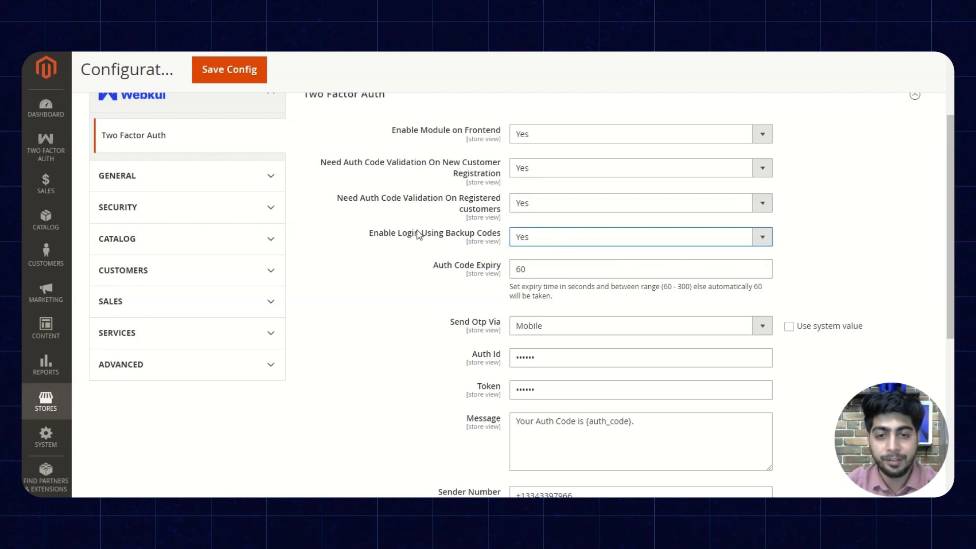
Step: Leave Send Otp Via on Mobile and save the Two Factor Auth configuration
scroll(451, 237, down, 1)
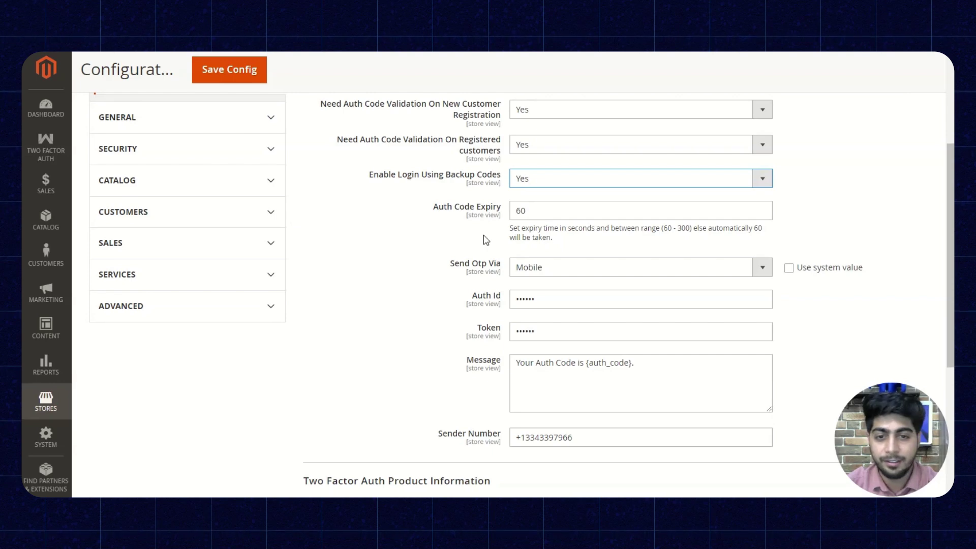
scroll(531, 214, down, 1)
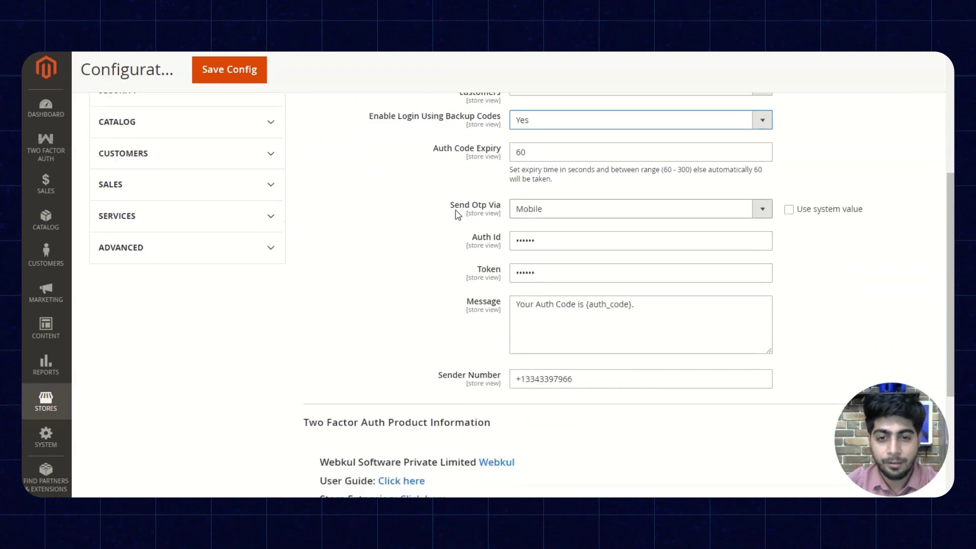
click(533, 213)
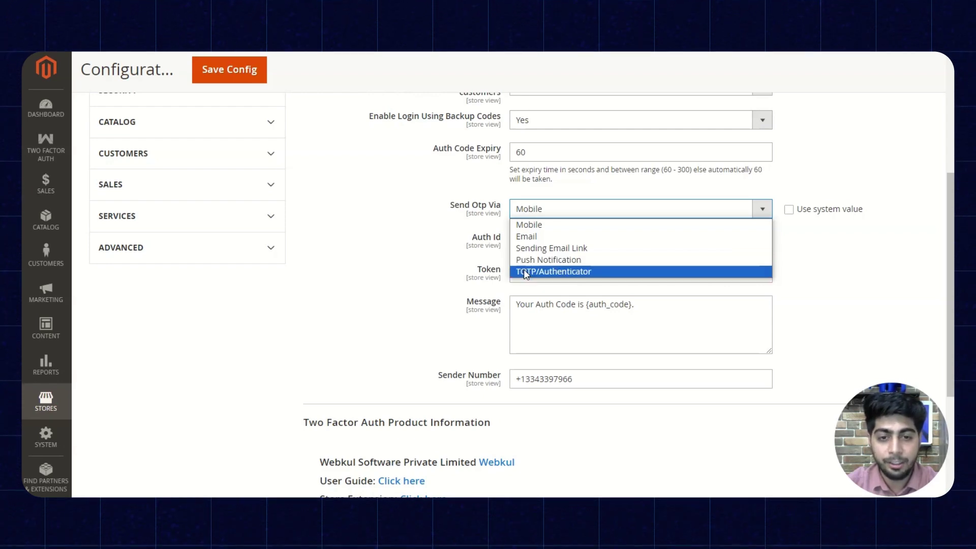
click(550, 229)
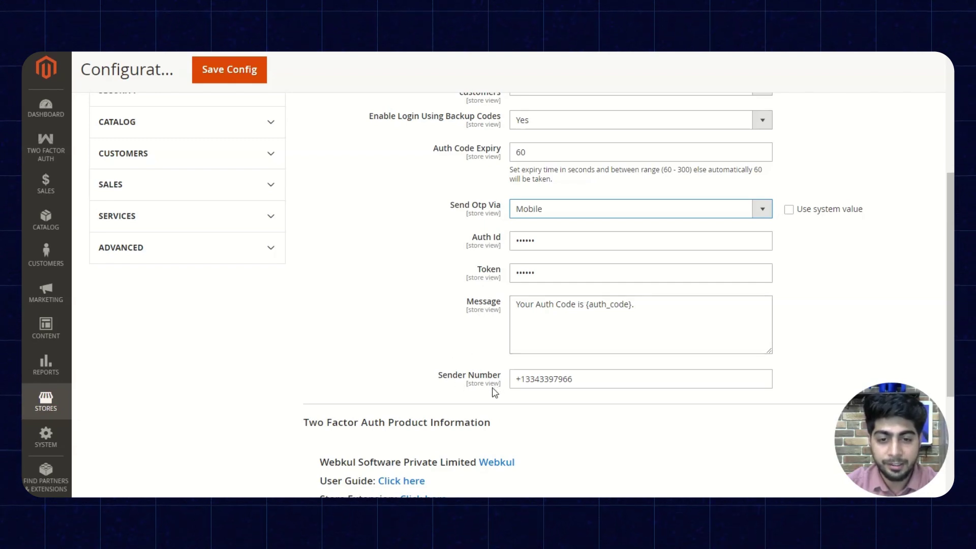
scroll(454, 383, up, 5)
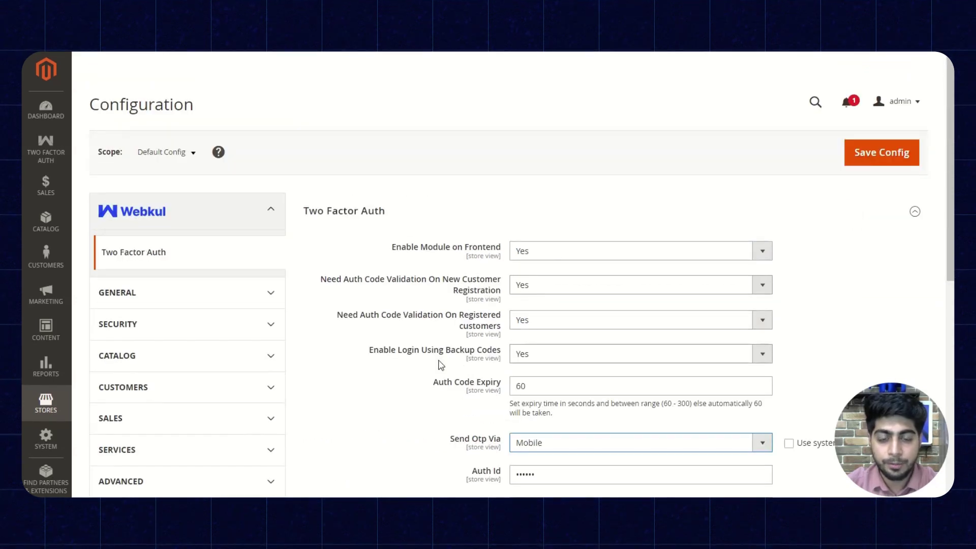
click(858, 159)
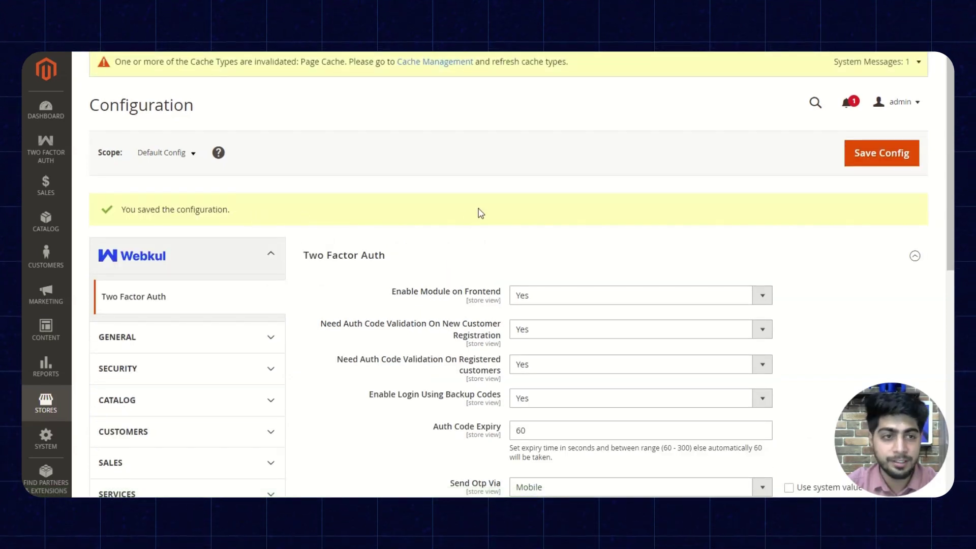
click(915, 103)
Step: On the storefront registration form, enter the customer's first name, last name and email address
click(864, 145)
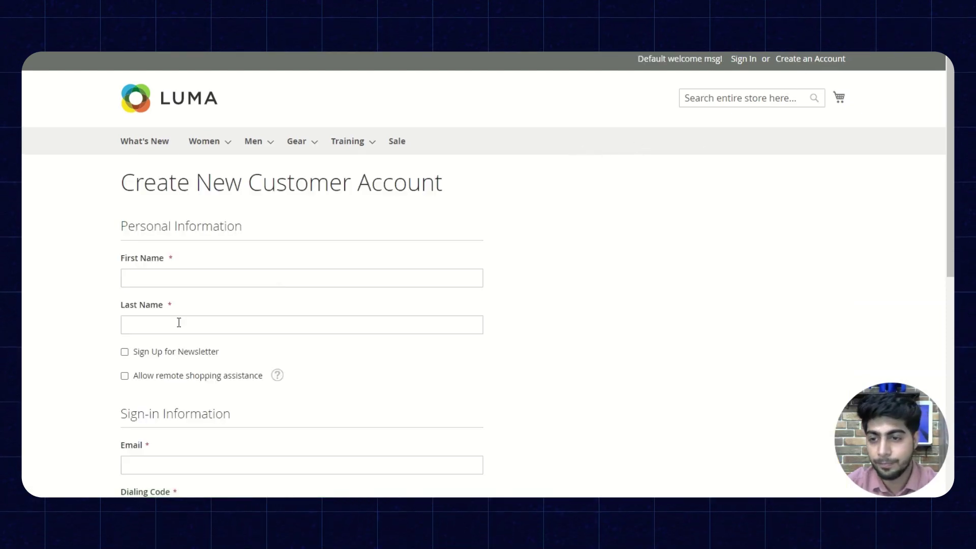
click(160, 281)
text(Victor)
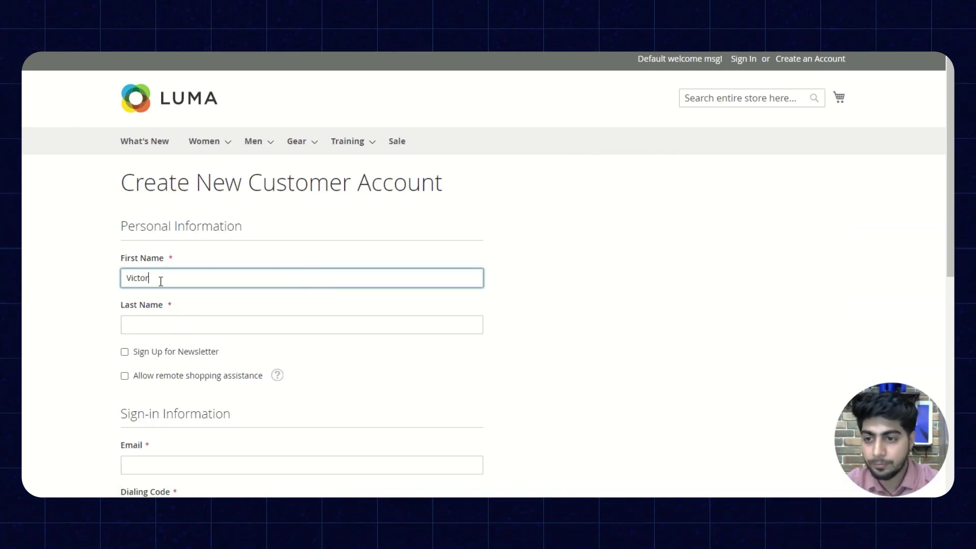
click(164, 323)
text(Doe)
scroll(153, 387, down, 1)
click(150, 407)
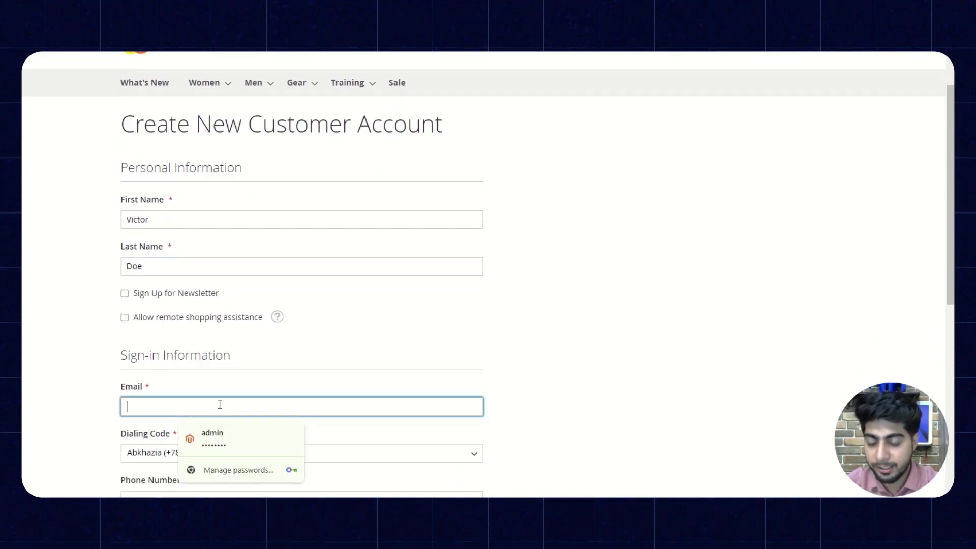
text(adkhawansa)
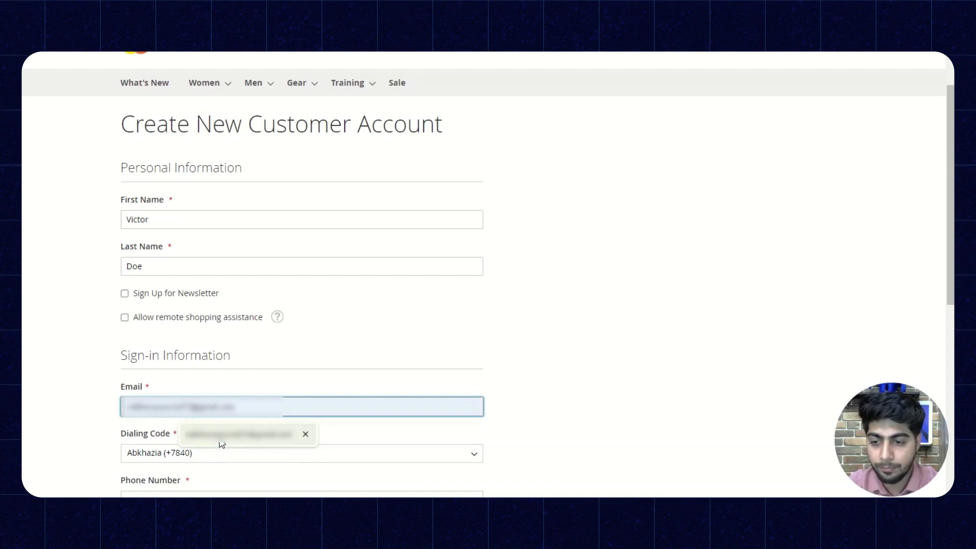
Step: Choose India (+91) as the dialing code and enter the customer's phone number
click(203, 453)
scroll(220, 417, down, 7)
text(in)
click(185, 443)
scroll(303, 396, down, 3)
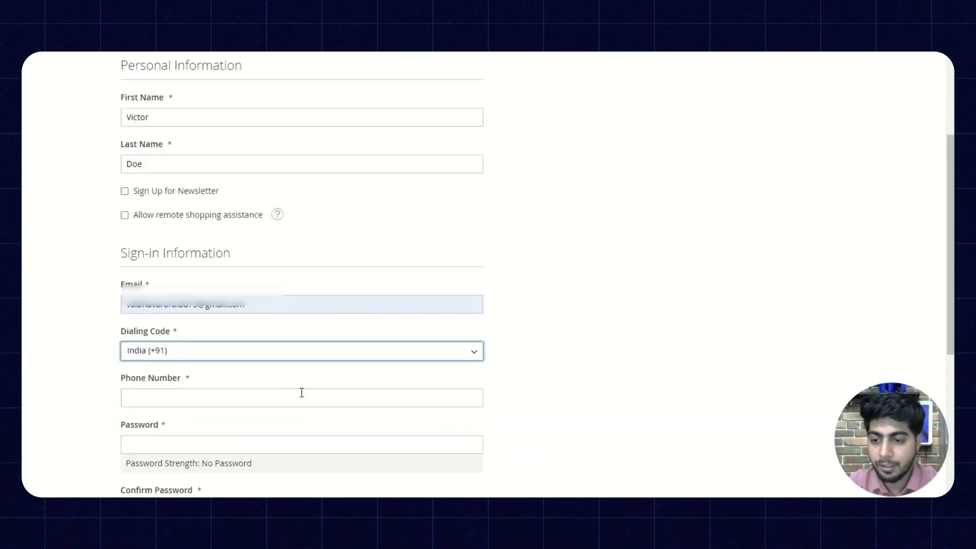
click(157, 380)
text(987)
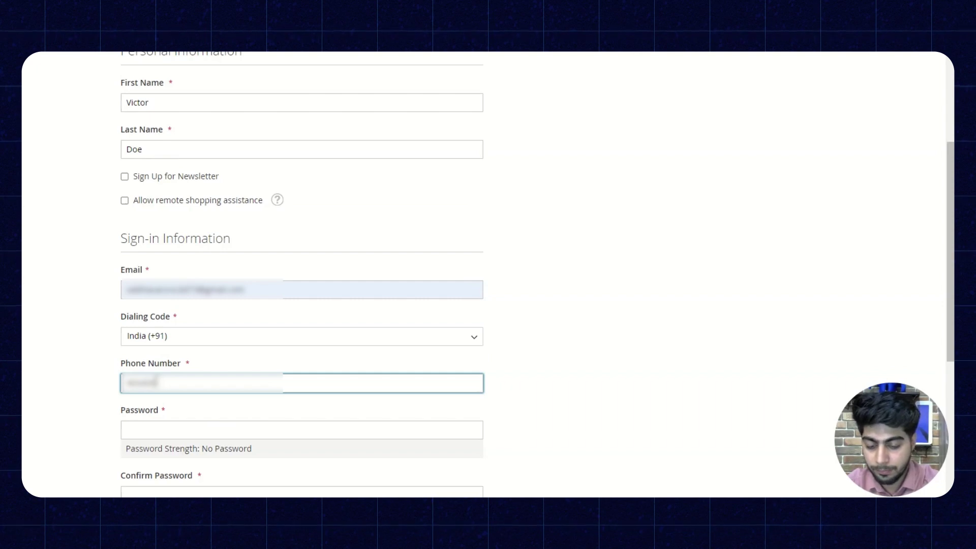
text(6)
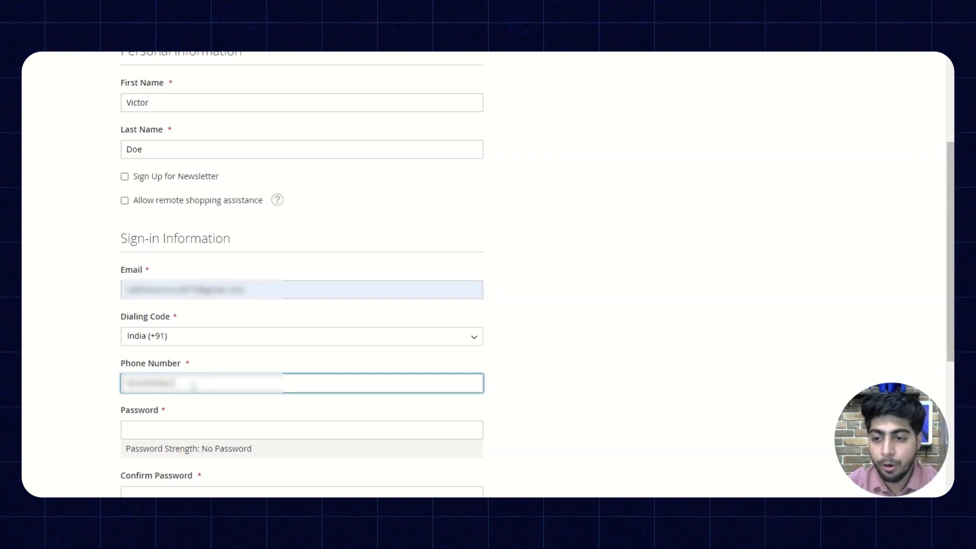
Step: Enter and confirm the account password, then create the account
scroll(152, 368, down, 2)
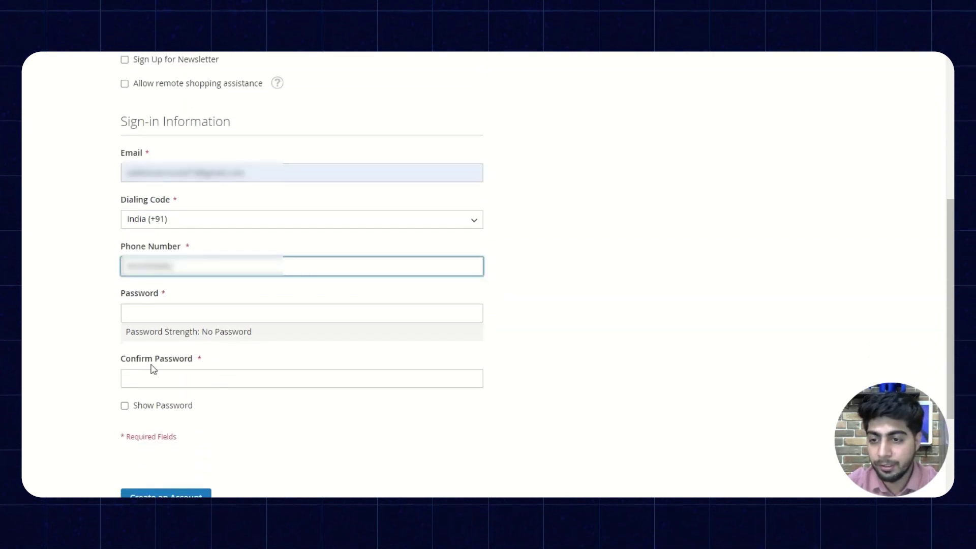
click(167, 316)
text(1234)
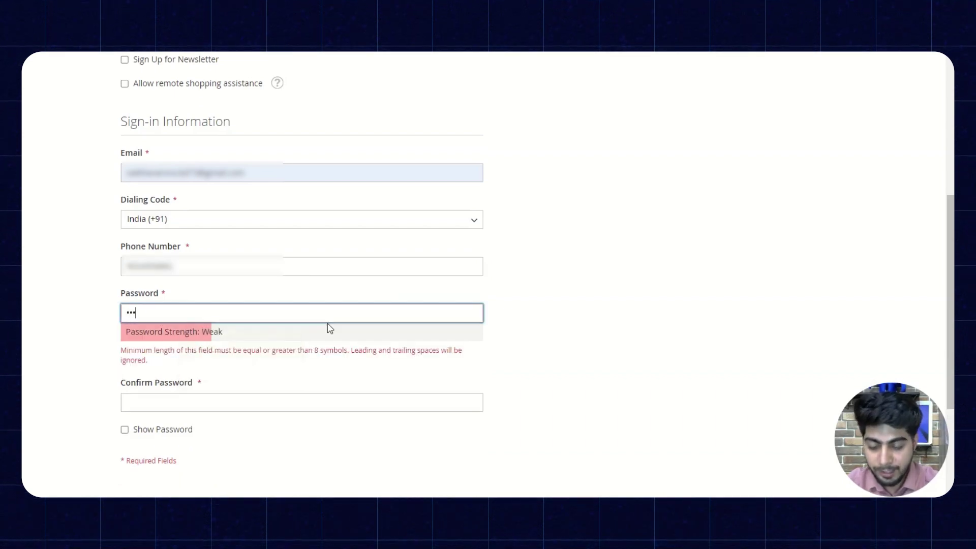
text(5)
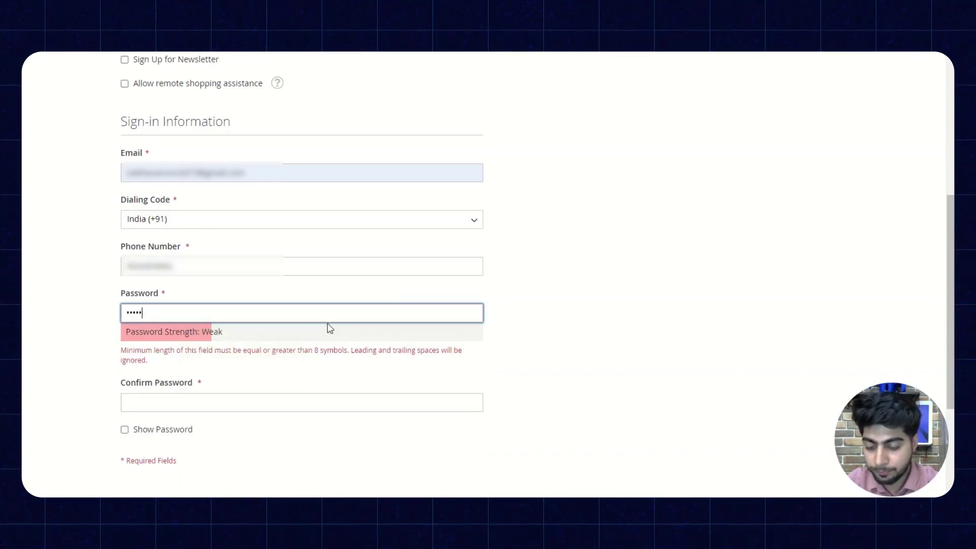
text(678)
click(232, 379)
text(12345678)
scroll(231, 379, down, 1)
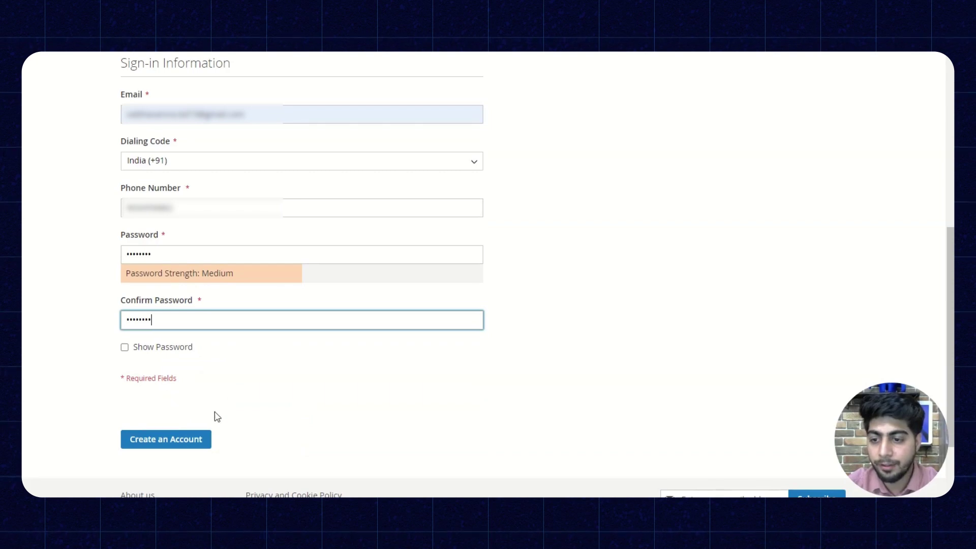
click(175, 440)
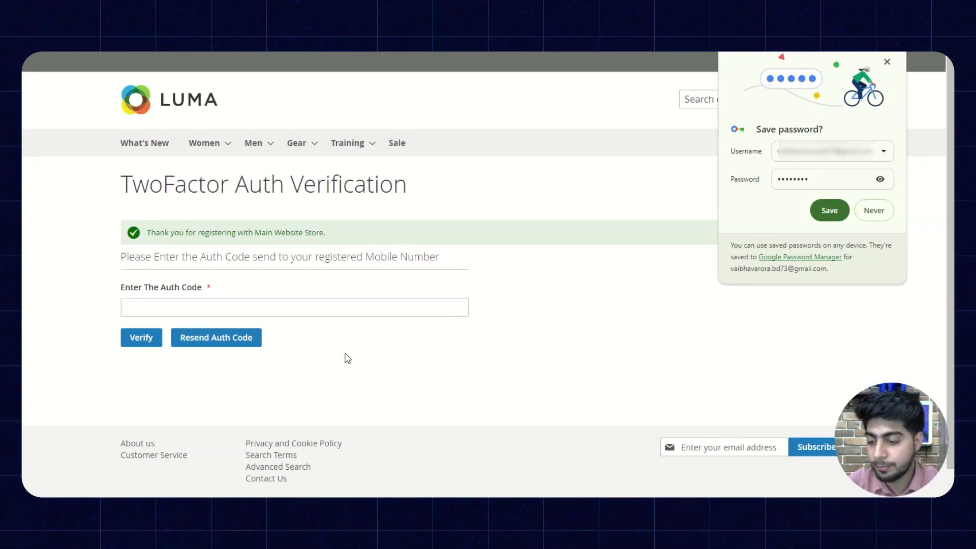
Step: Enter the received auth code and verify the new account
click(203, 305)
text(1)
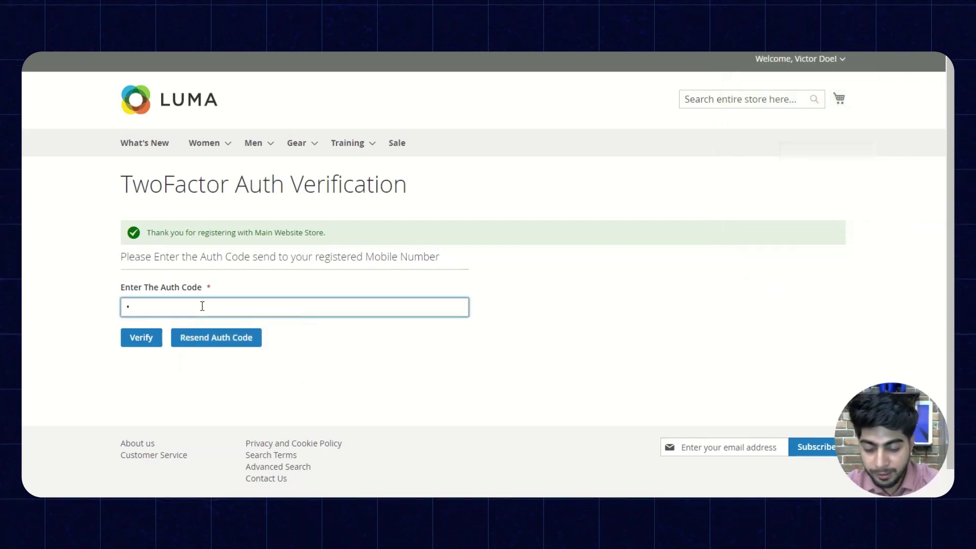
text(1)
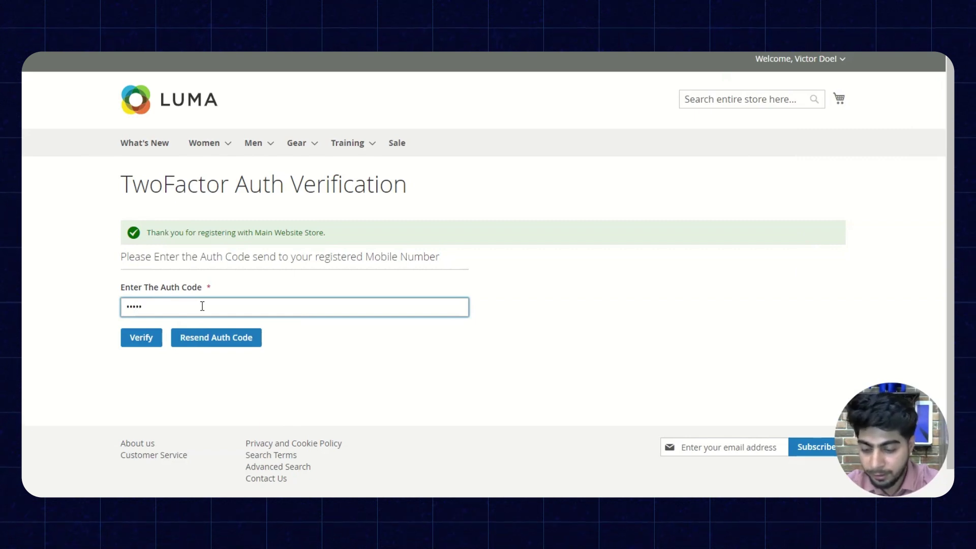
text(1)
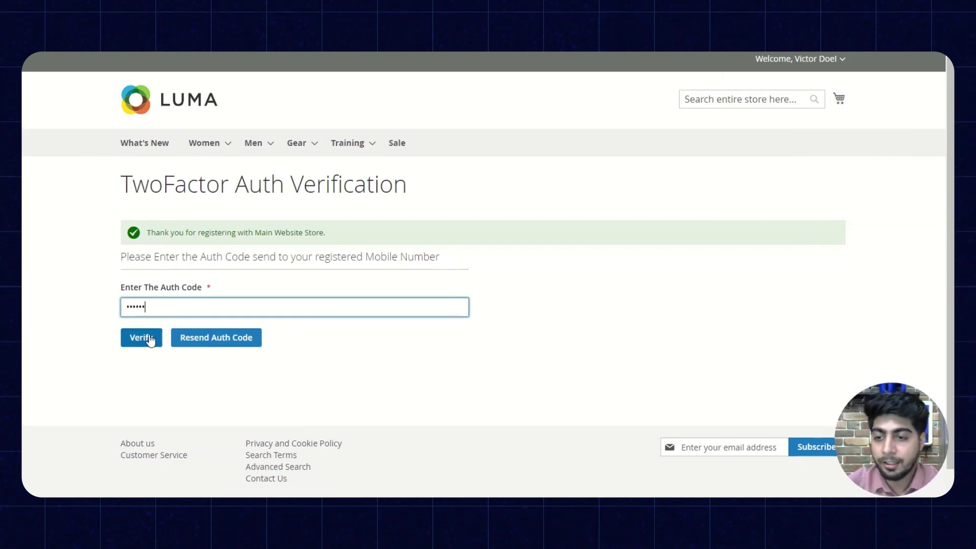
click(145, 342)
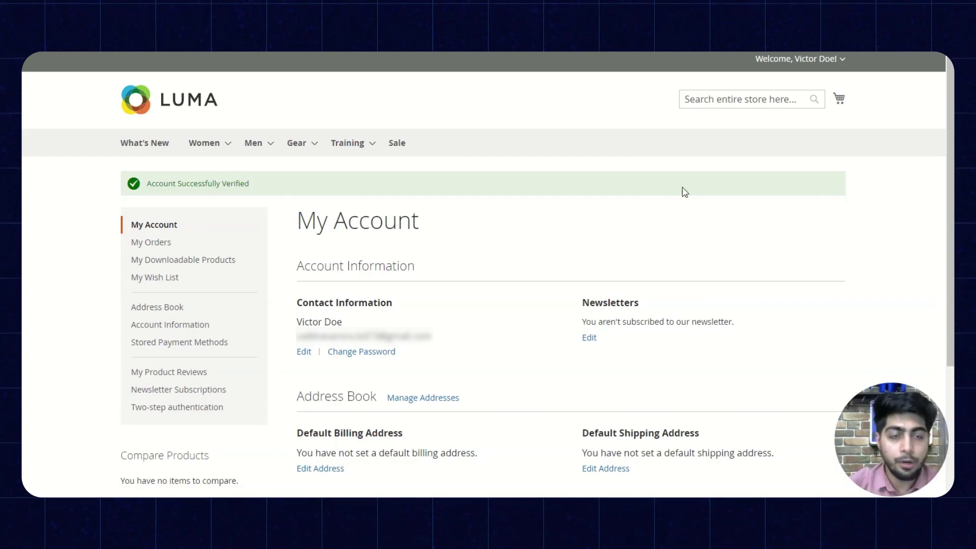
Step: Sign the customer out from the Welcome dropdown
click(845, 60)
click(768, 123)
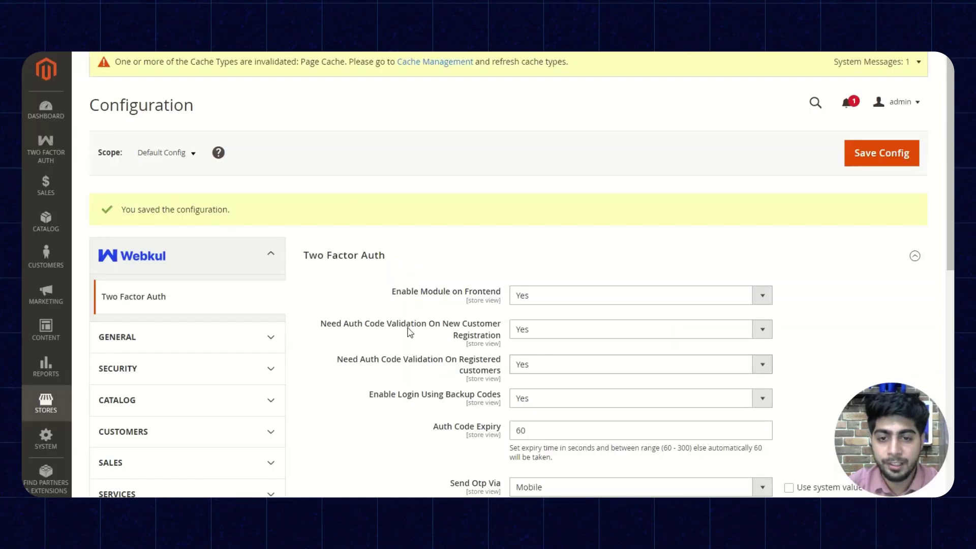
scroll(409, 332, down, 4)
scroll(419, 264, down, 2)
scroll(403, 234, up, 3)
scroll(383, 227, down, 1)
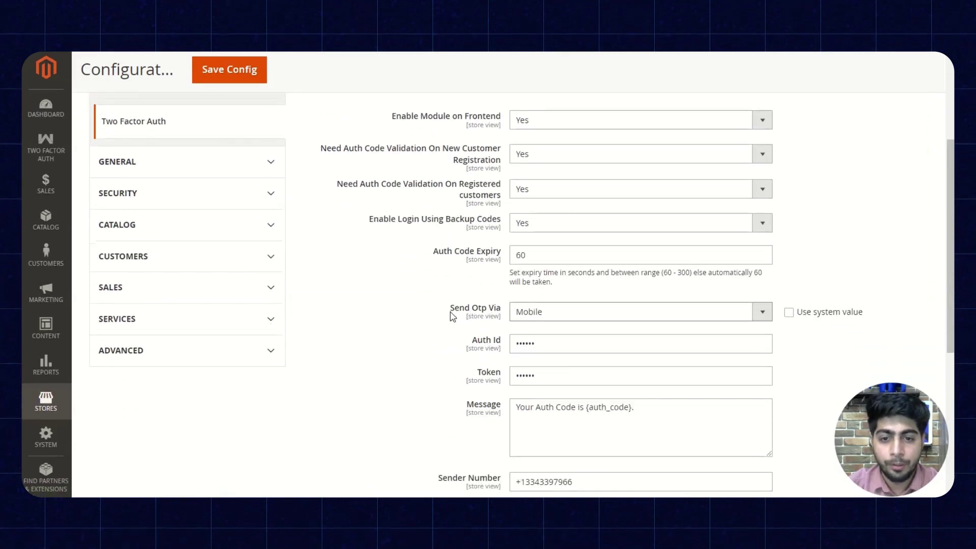
Step: Switch Send Otp Via to Email and save the Two Factor Auth configuration
click(522, 312)
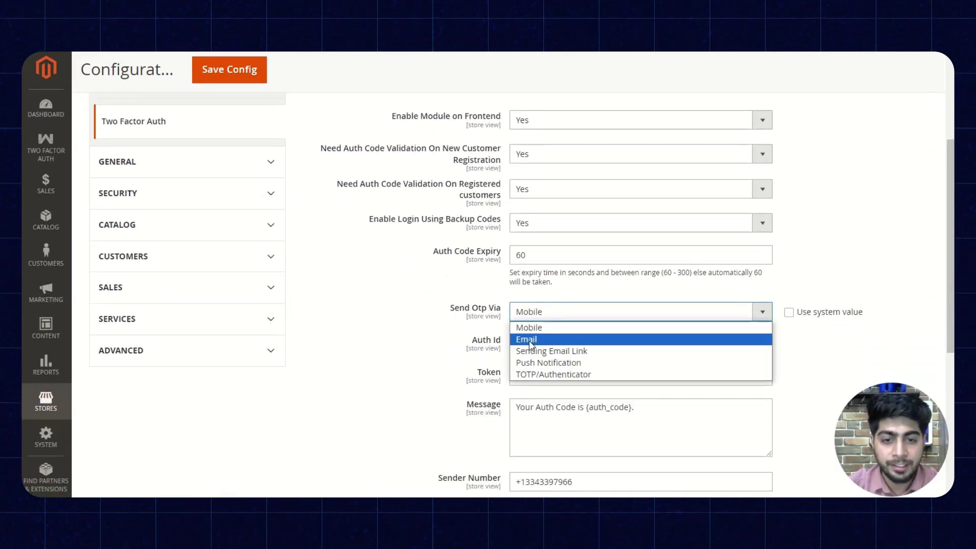
click(526, 337)
click(229, 69)
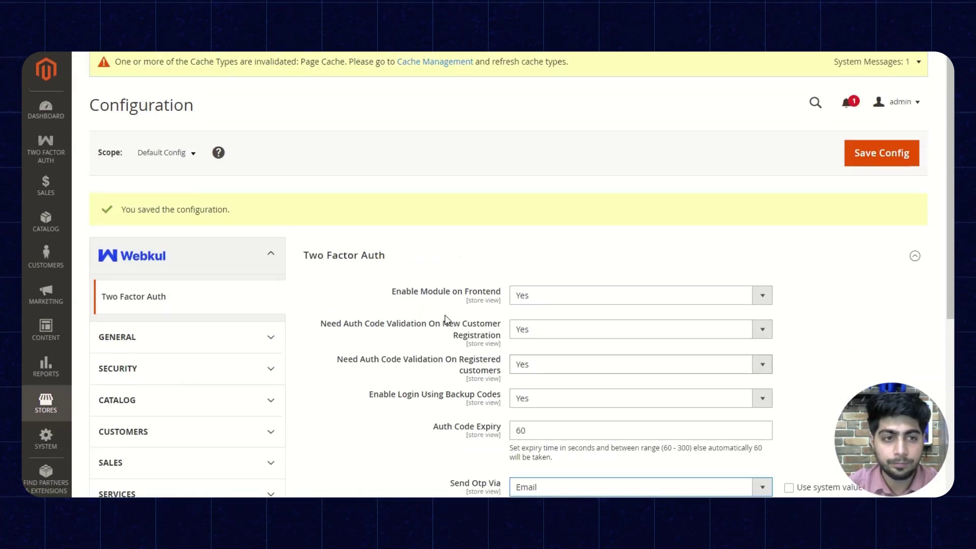
click(882, 155)
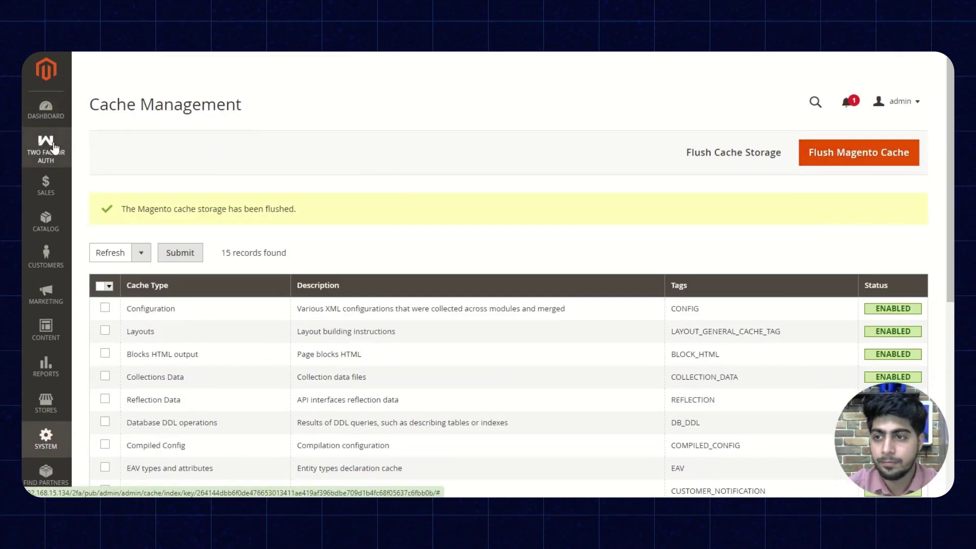
click(46, 145)
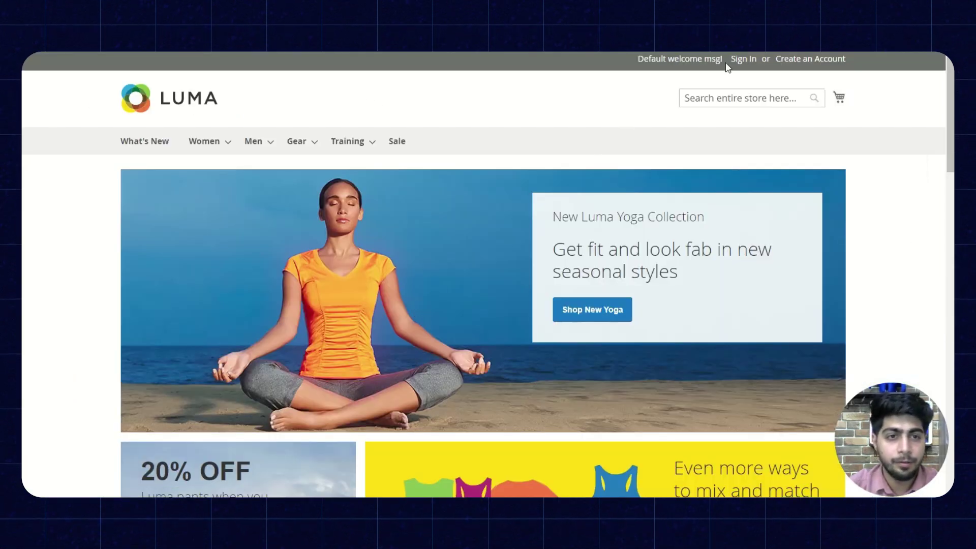
Step: Sign in on the storefront Customer Login page with the customer's email and password
click(742, 59)
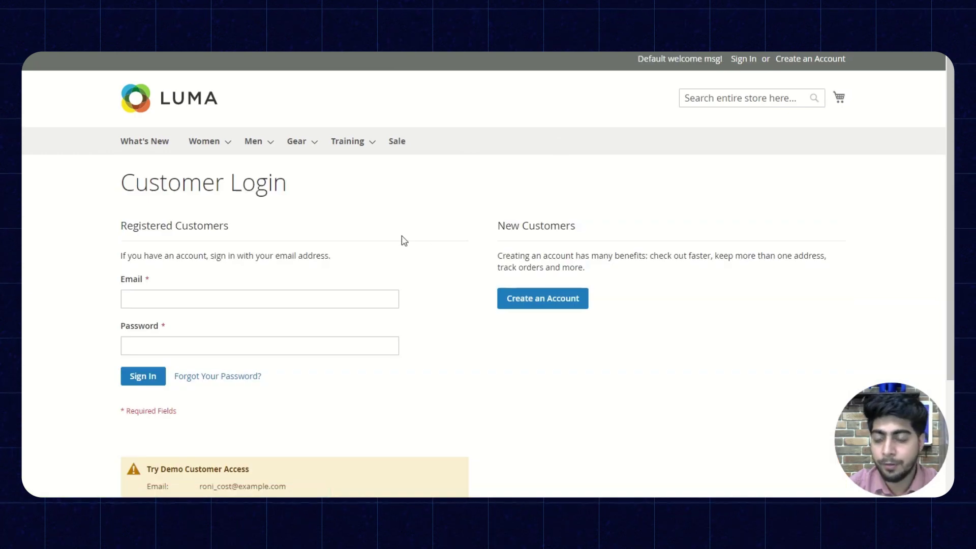
click(152, 302)
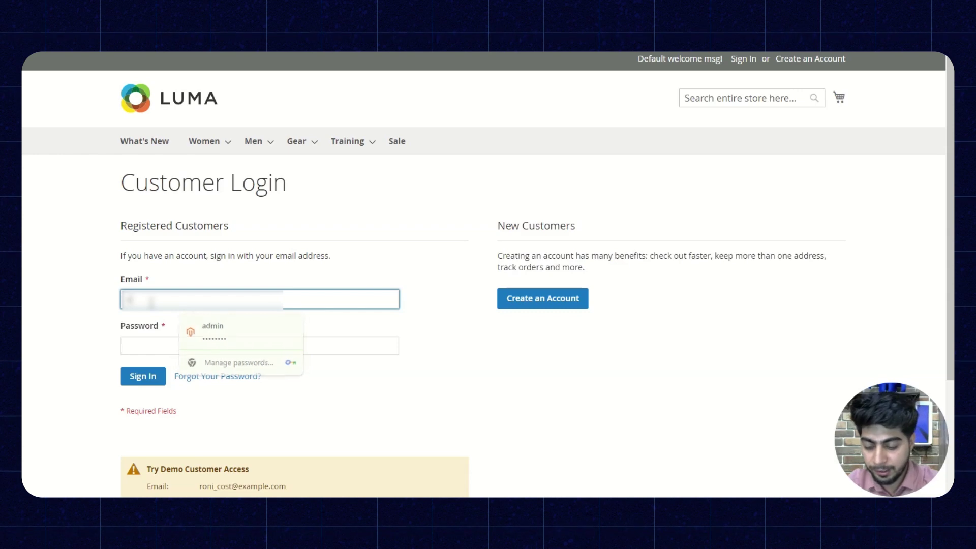
text(123@)
key(BackSpace)
key(BackSpace)
key(BackSpace)
key(BackSpace)
text(1@g)
click(178, 346)
text(•••••••)
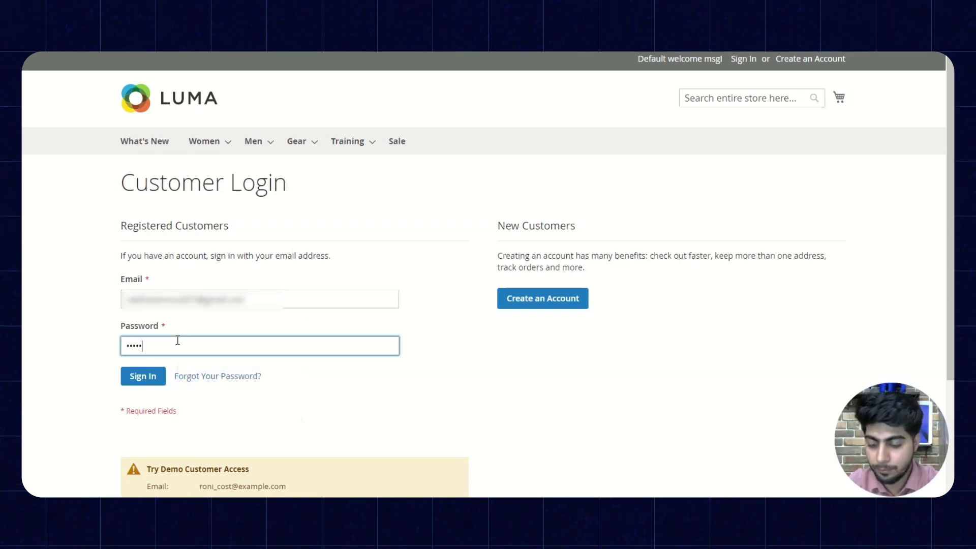
click(148, 376)
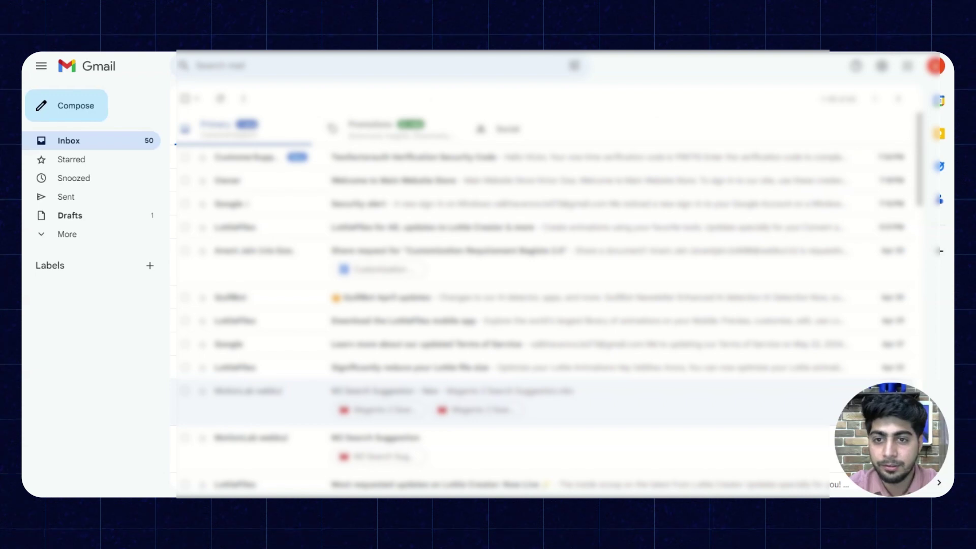
Step: Open the Twofactorauth Verification Security Code email and select its one-time code
click(446, 159)
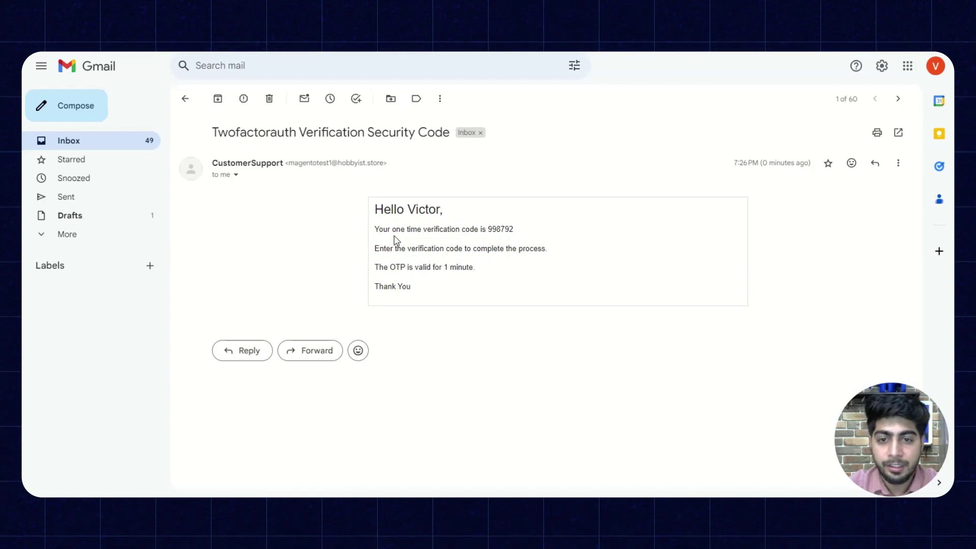
double_click(496, 229)
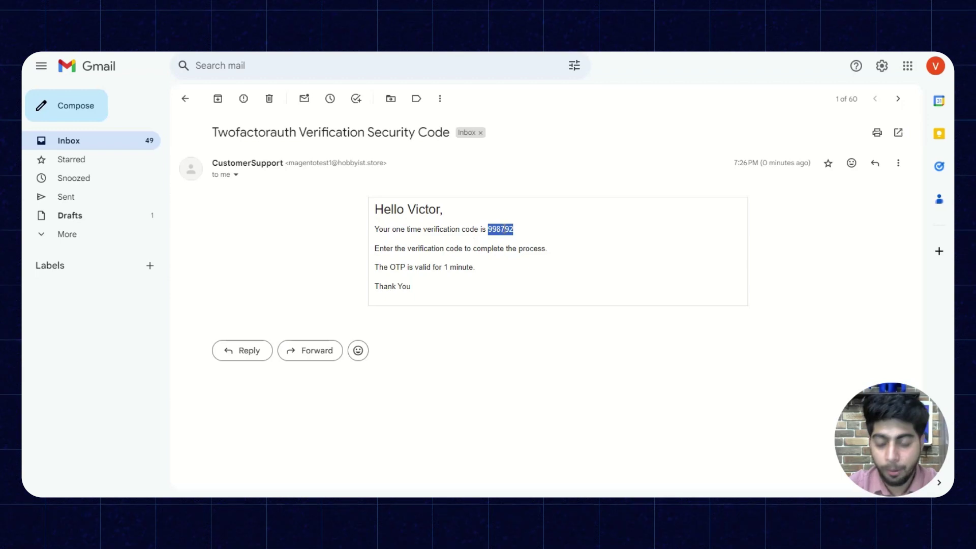
Step: Enter the emailed six-digit verification code in the Auth Code field and submit it
key(alt+Tab)
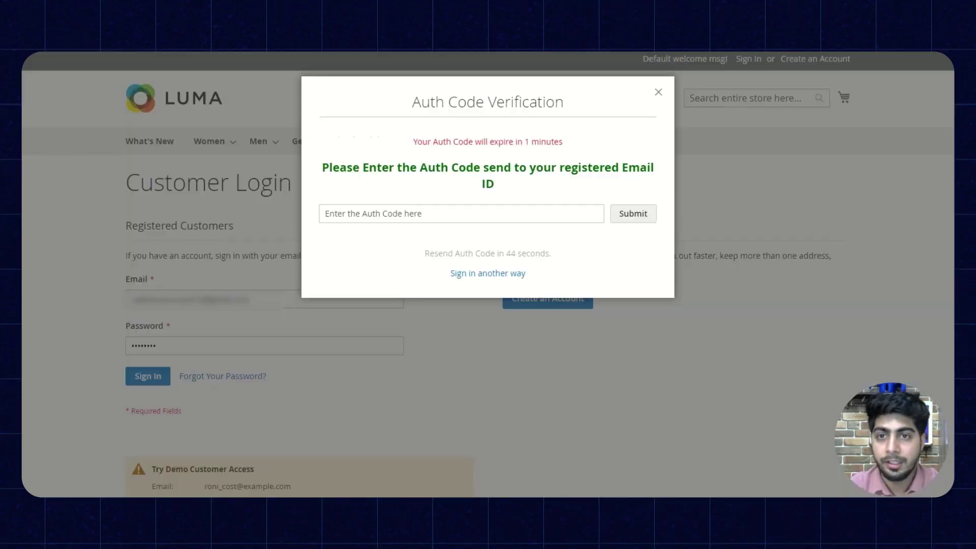
click(413, 211)
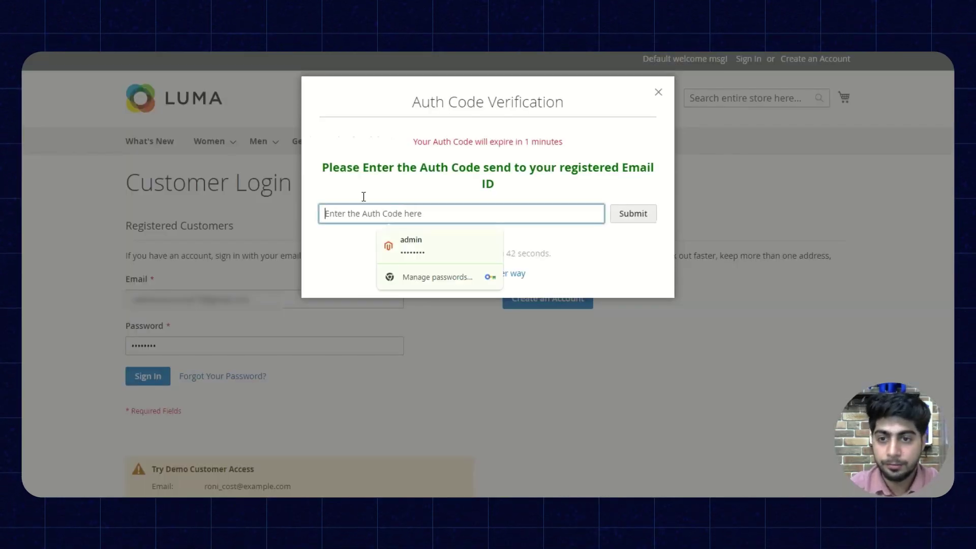
key(alt+Tab)
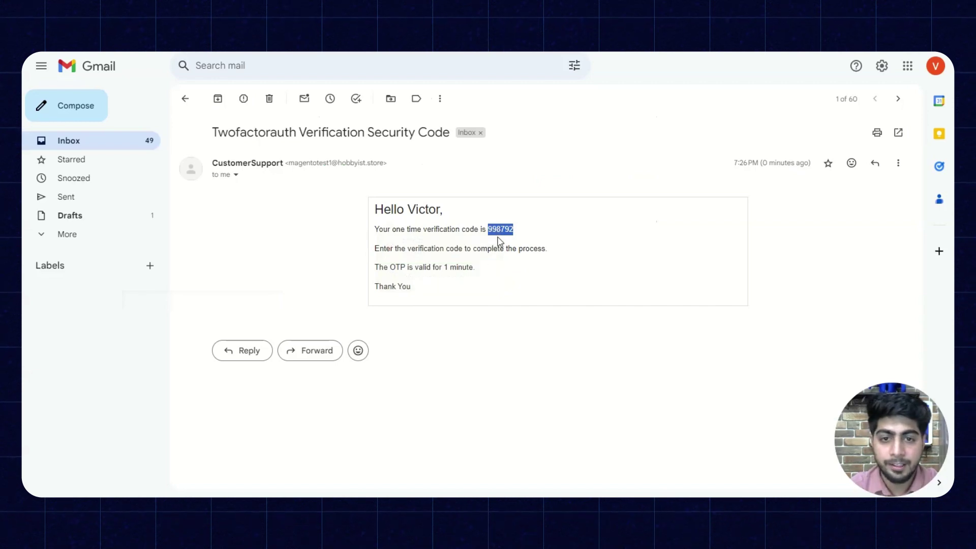
key(alt+Tab)
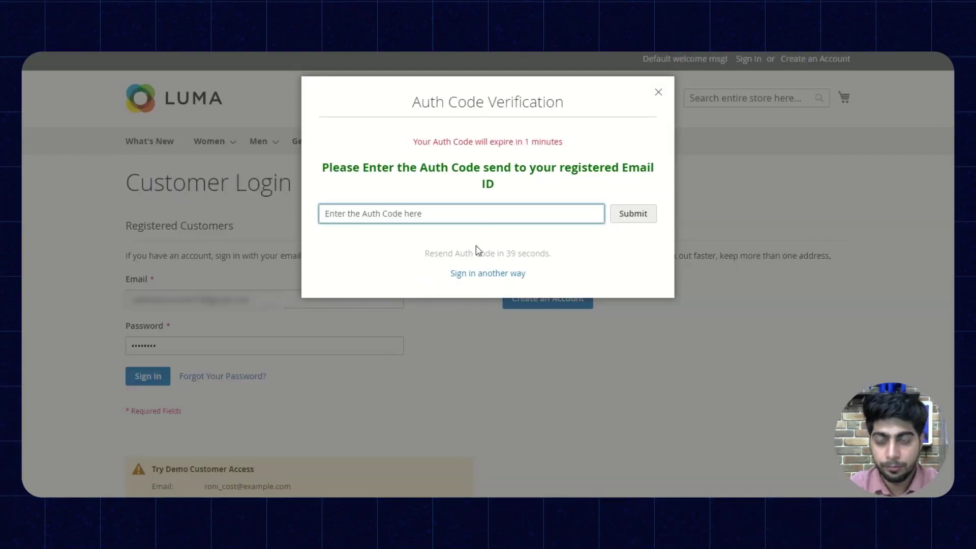
text(998)
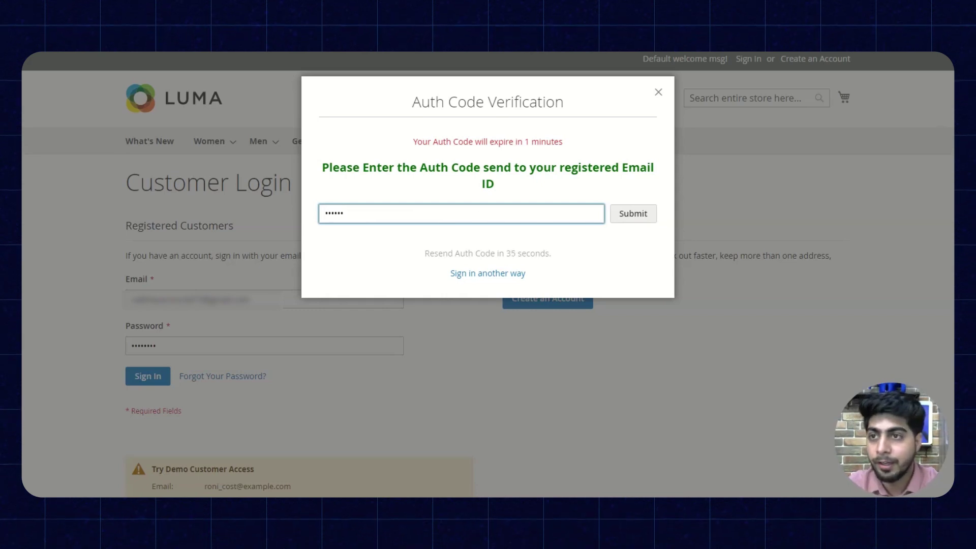
key(alt+Tab)
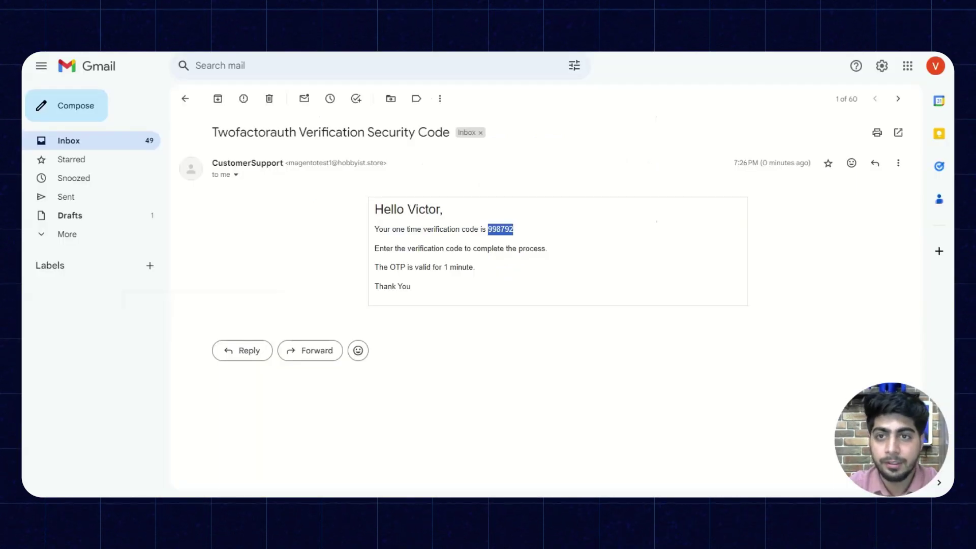
key(alt+Tab)
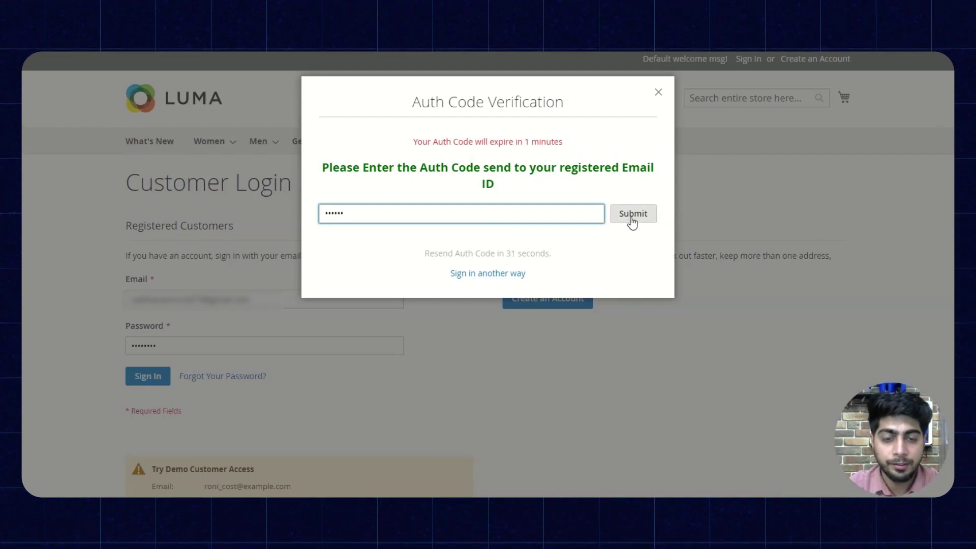
click(631, 220)
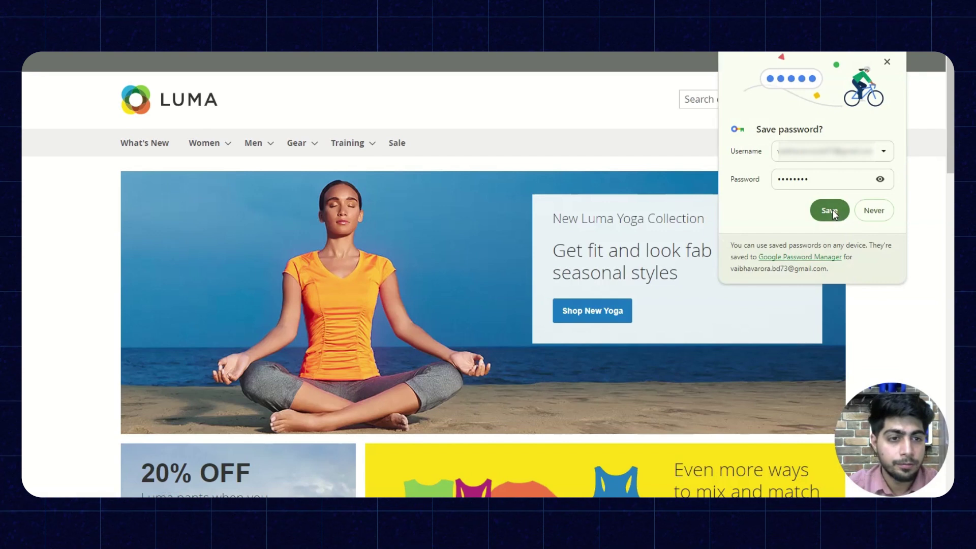
Step: Save the customer's password in Chrome, then sign the customer out from the Welcome menu
click(831, 210)
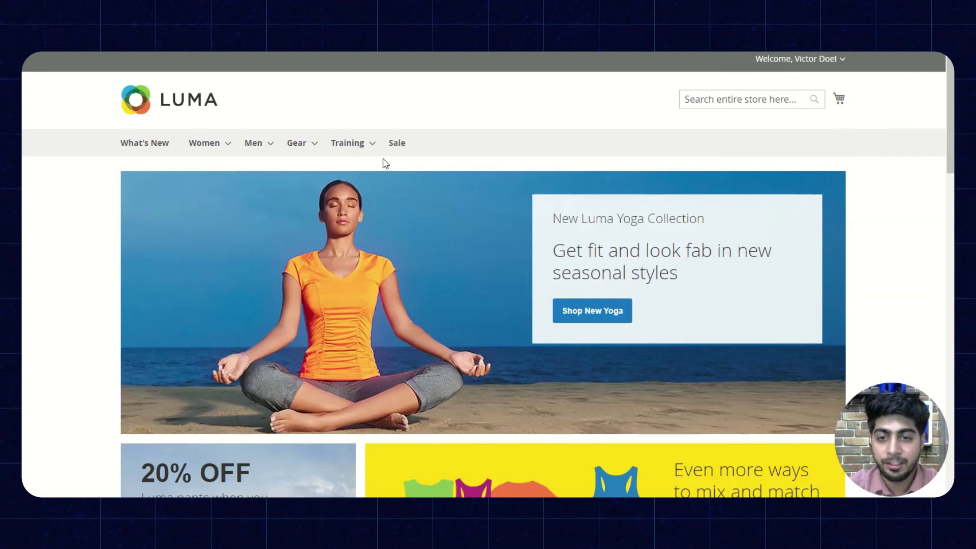
click(841, 60)
click(773, 123)
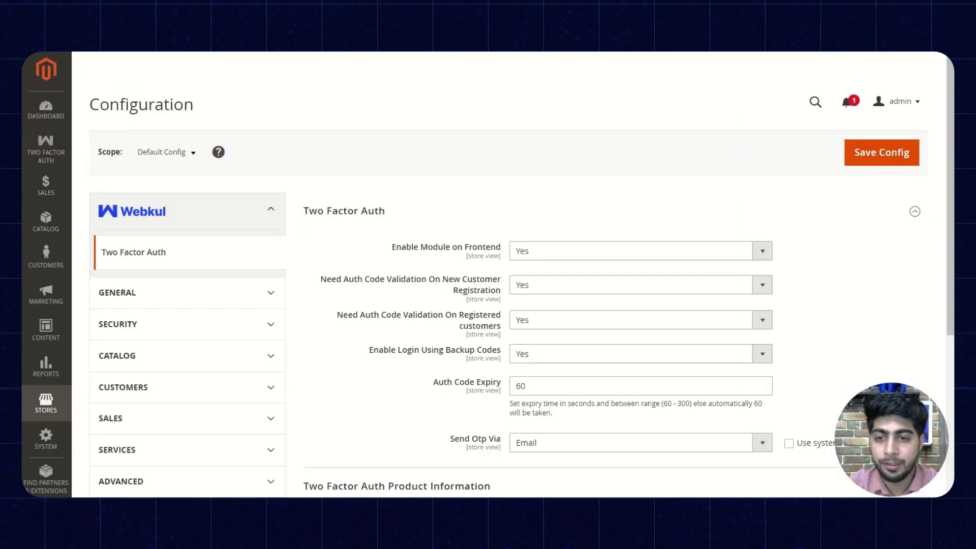
Step: Change Send Otp Via to 'Sending Email Link' and save the Two Factor Auth configuration
scroll(406, 263, down, 5)
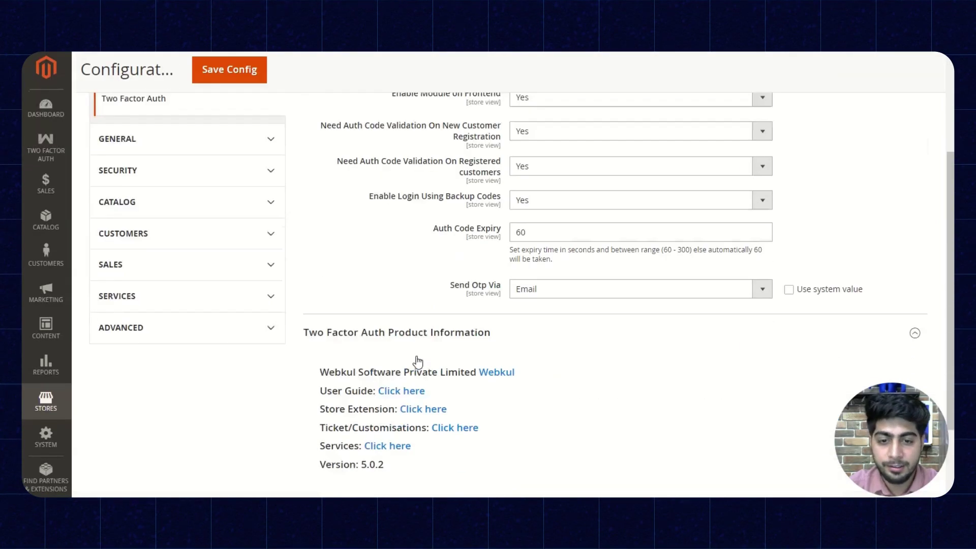
scroll(407, 263, up, 5)
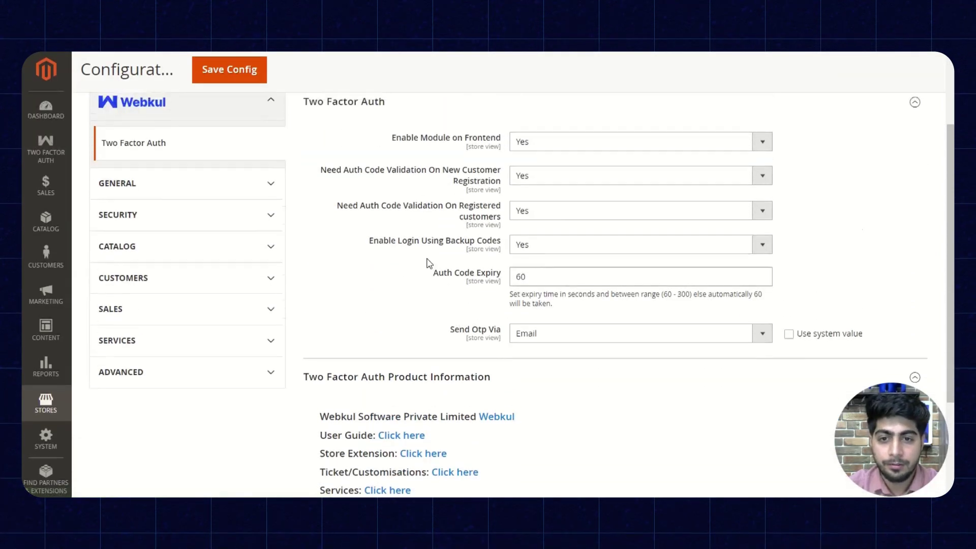
scroll(421, 267, down, 2)
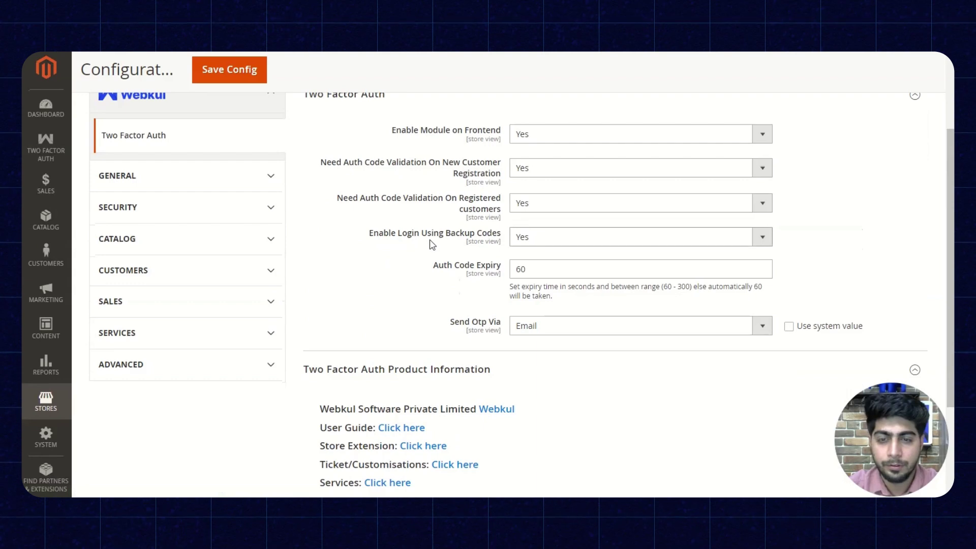
scroll(426, 246, up, 1)
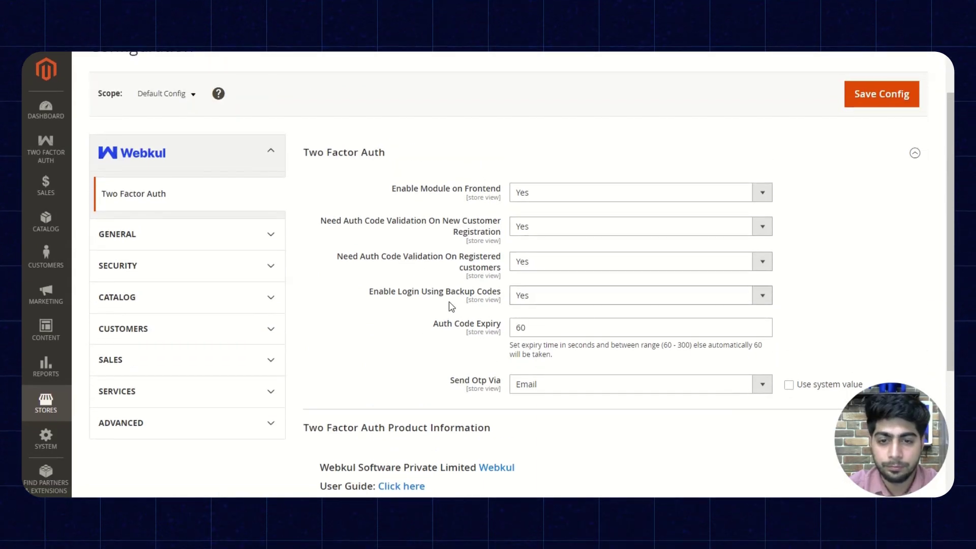
scroll(467, 312, down, 1)
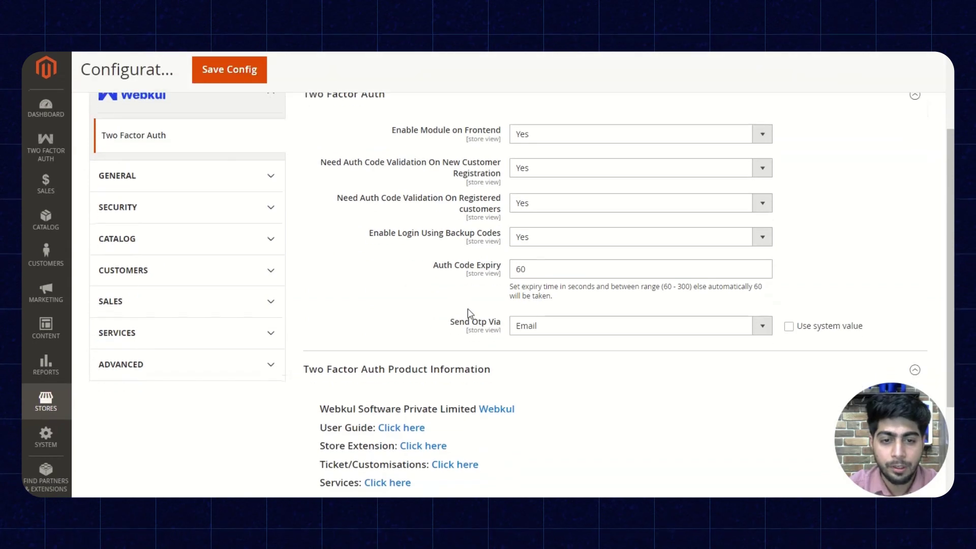
click(533, 327)
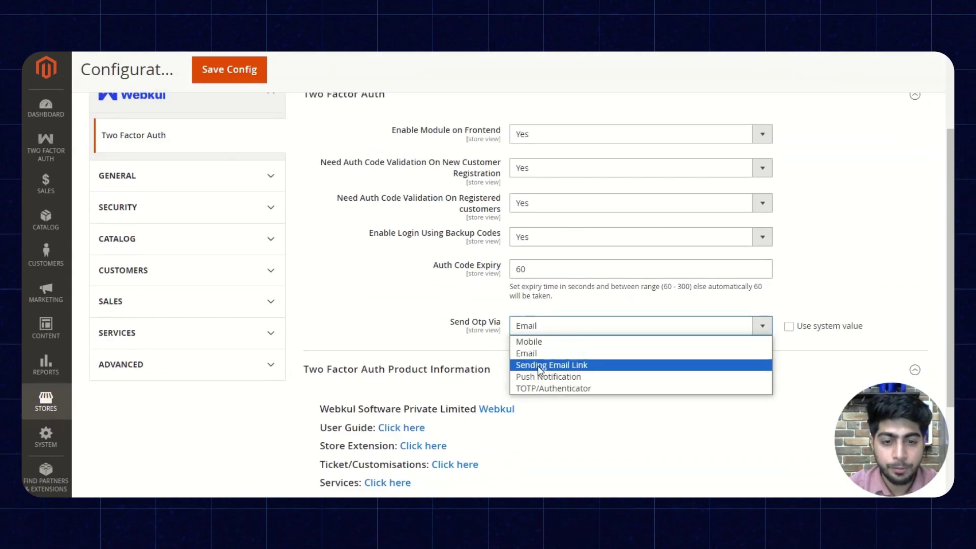
click(614, 366)
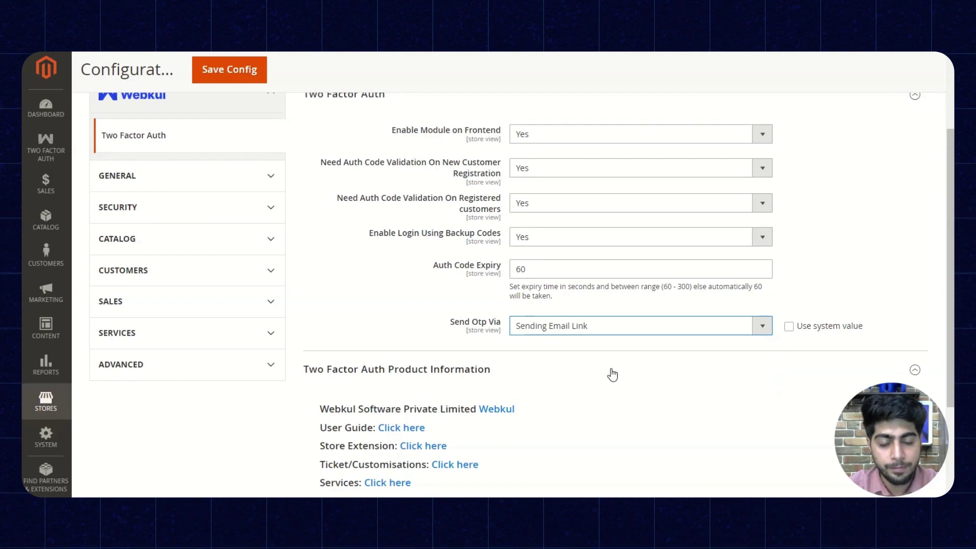
scroll(612, 373, up, 2)
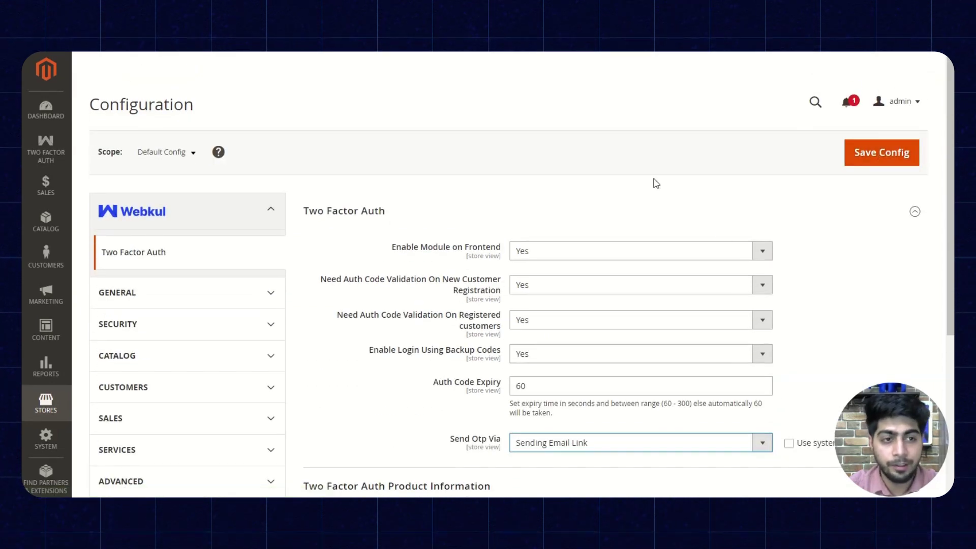
click(877, 159)
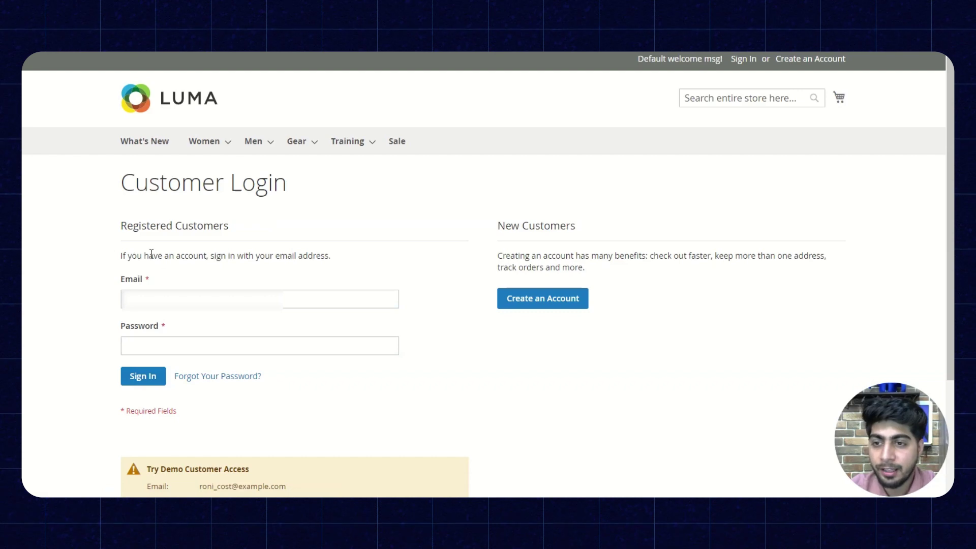
Step: Sign in on the Customer Login page with the browser's saved customer email and password
click(127, 299)
click(222, 334)
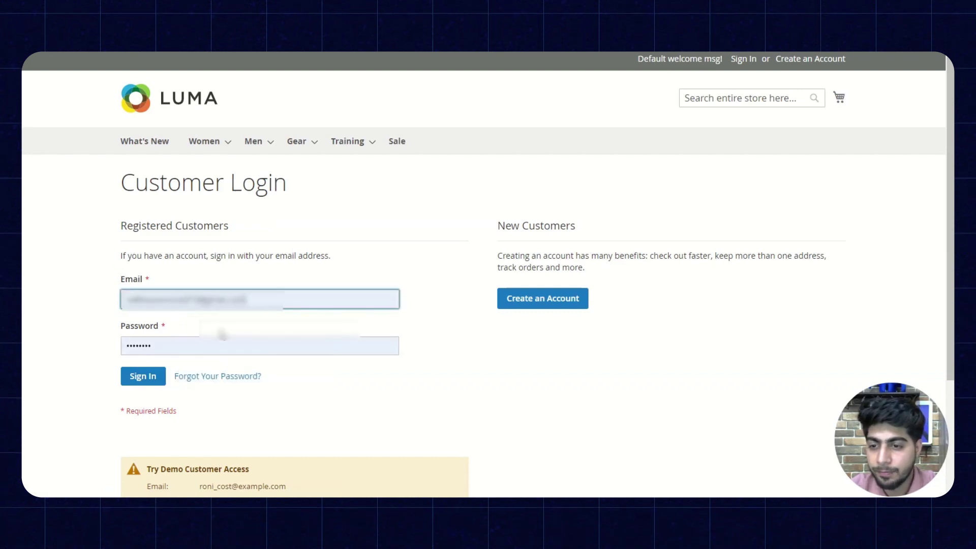
click(143, 376)
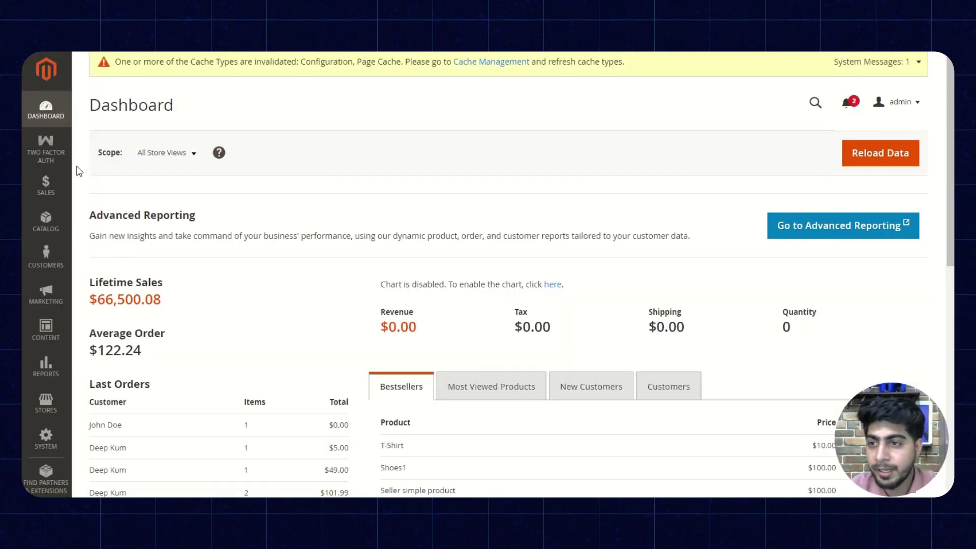
Step: In Two Factor Auth configuration, keep Send Otp Via as Push Notification and review the FCM key fields
click(46, 148)
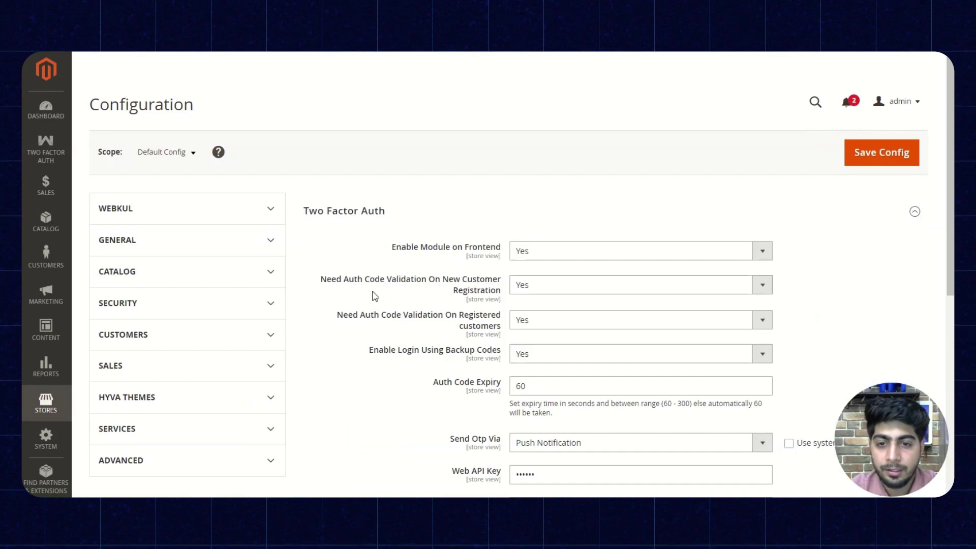
scroll(456, 304, down, 6)
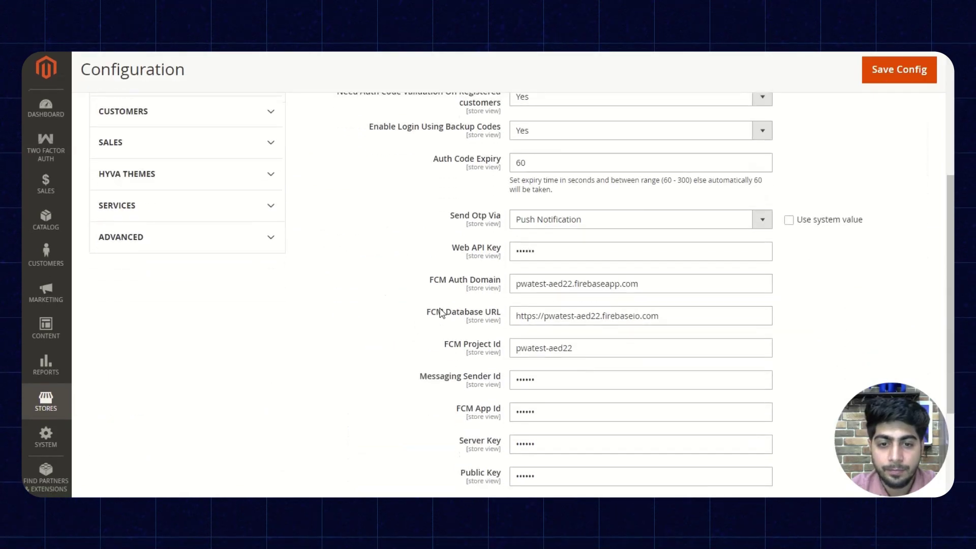
scroll(456, 304, up, 4)
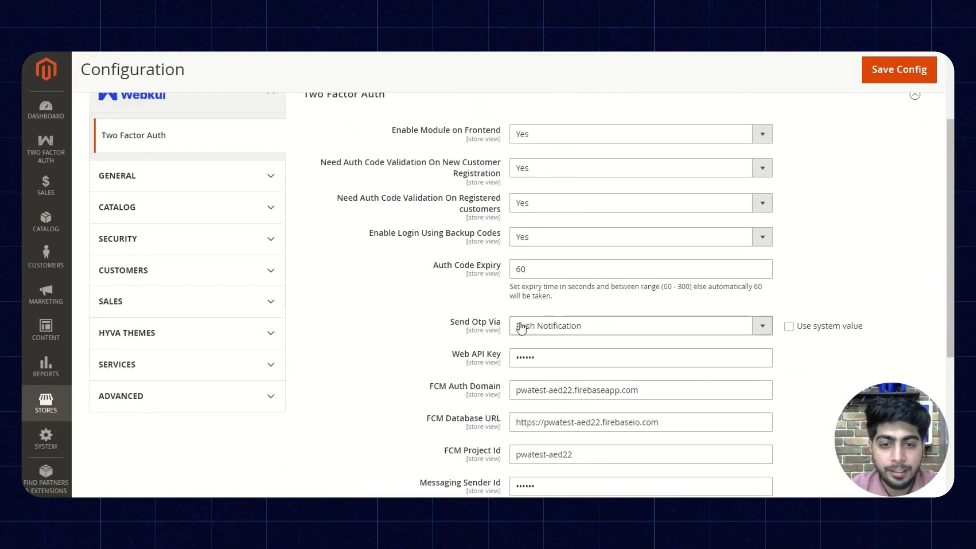
click(571, 325)
click(549, 376)
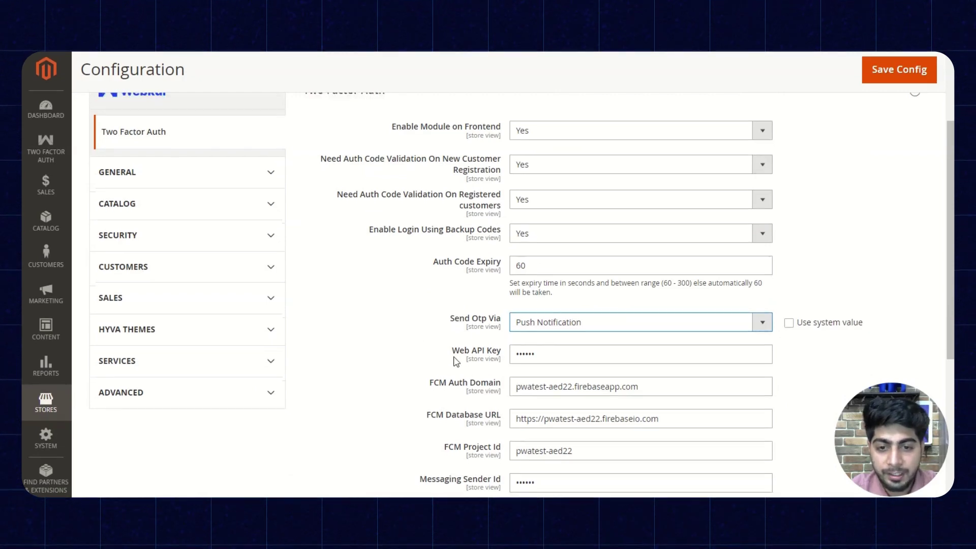
scroll(466, 375, down, 3)
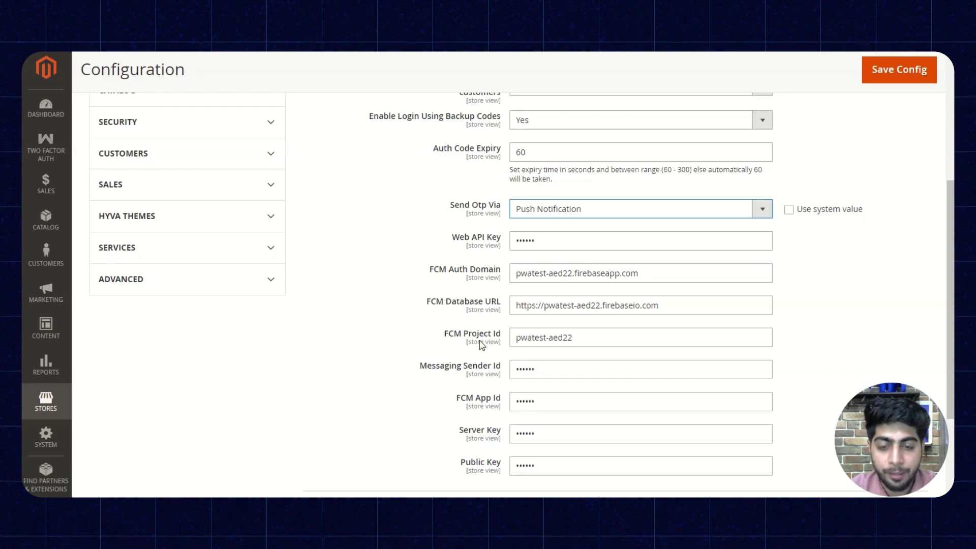
scroll(432, 317, down, 2)
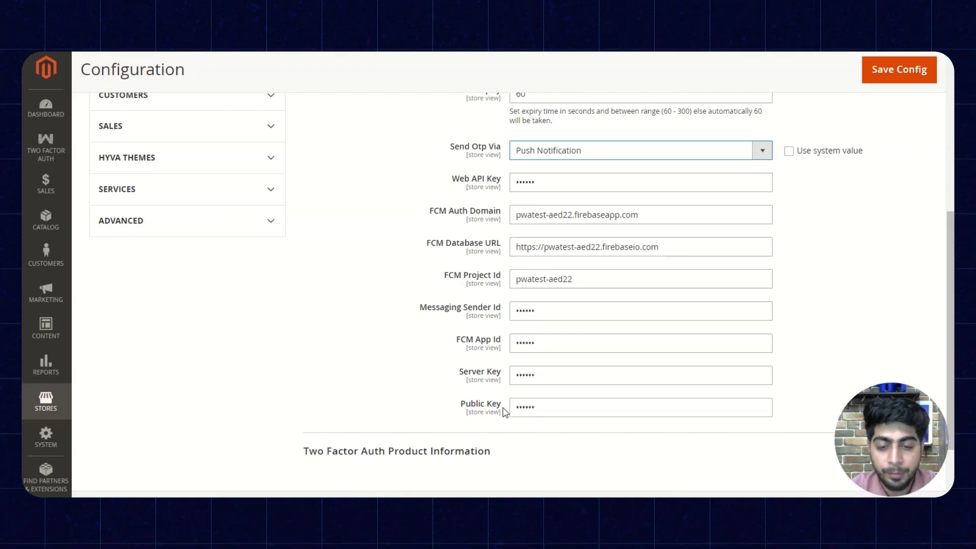
scroll(472, 413, up, 6)
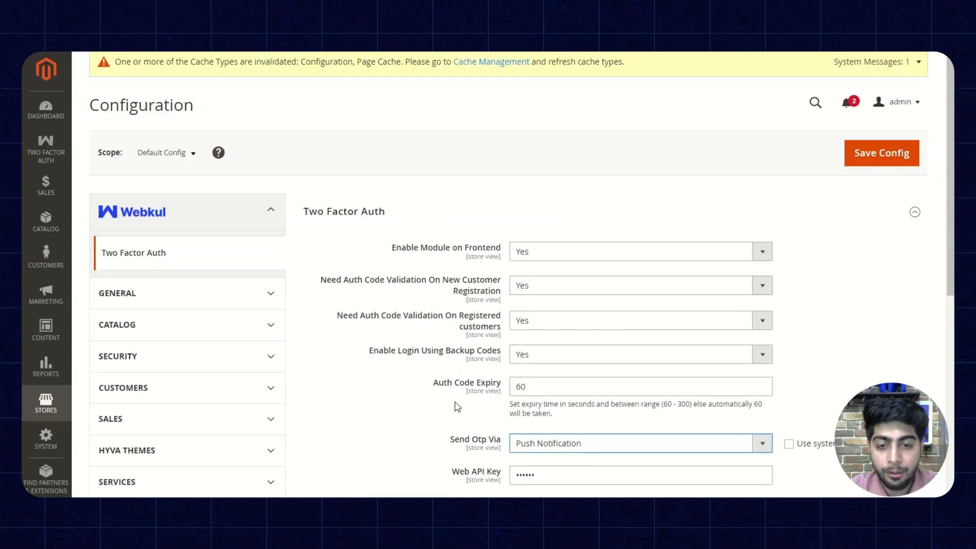
Step: Save the Push Notification config, then sign the customer out and return to Customer Login
click(882, 155)
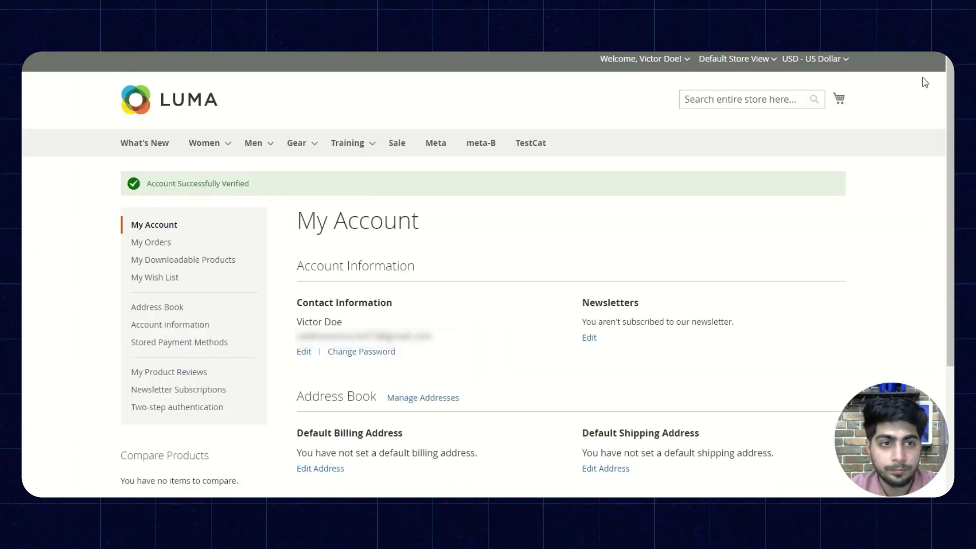
click(641, 58)
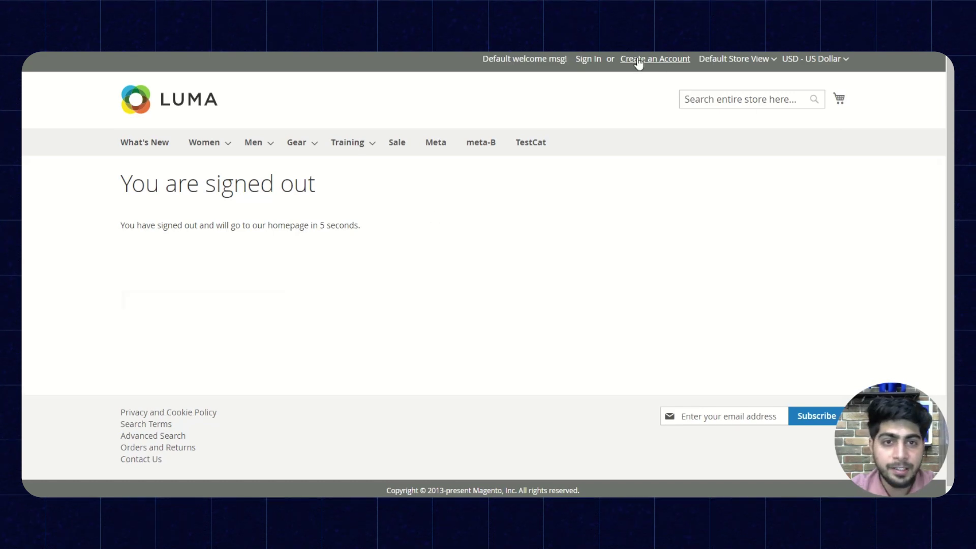
click(590, 59)
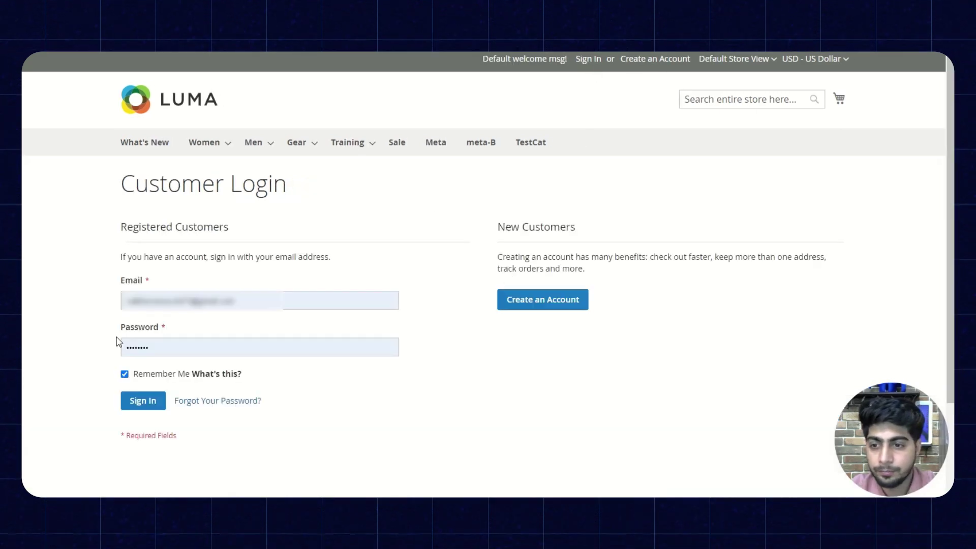
Step: Sign in, then enter the auth code shown in the push notification and submit it
click(149, 403)
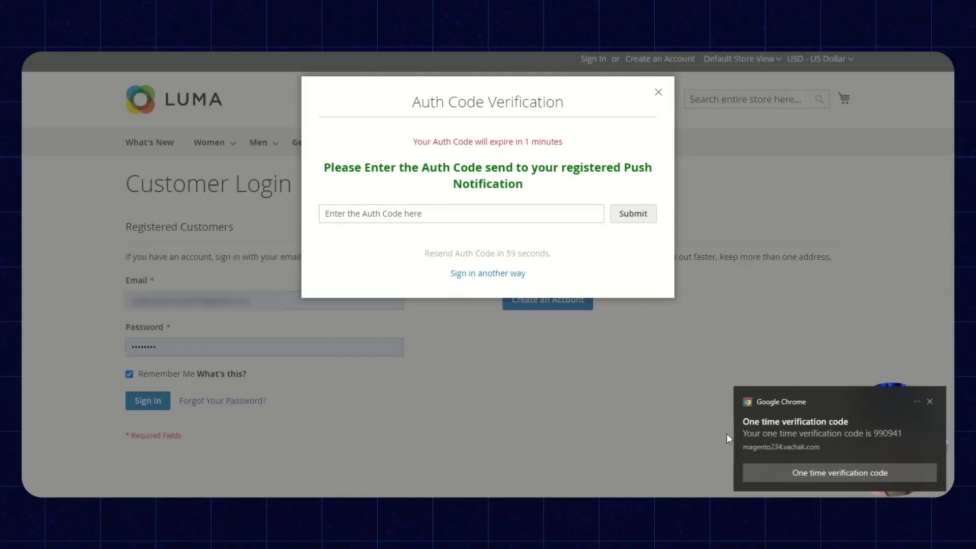
click(449, 216)
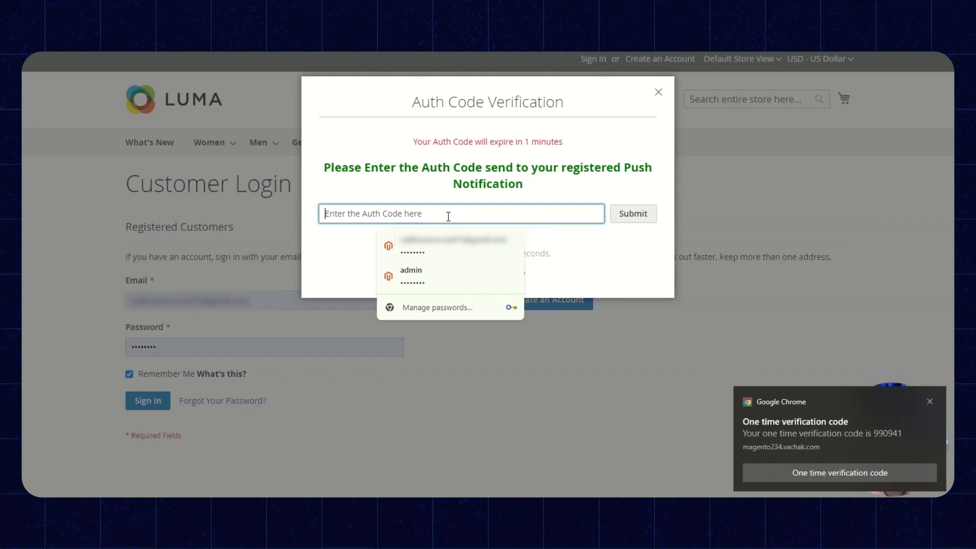
text(99)
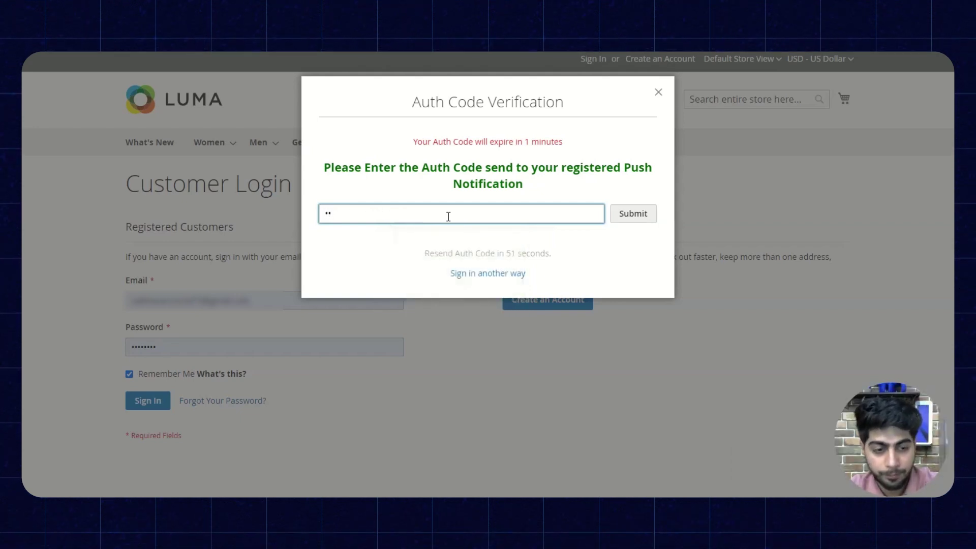
key(super+a)
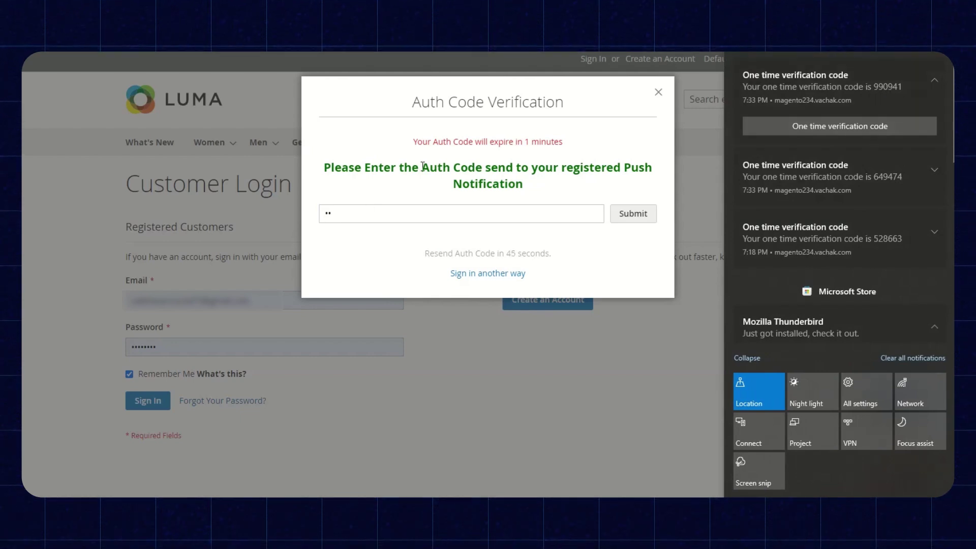
click(364, 205)
text(1)
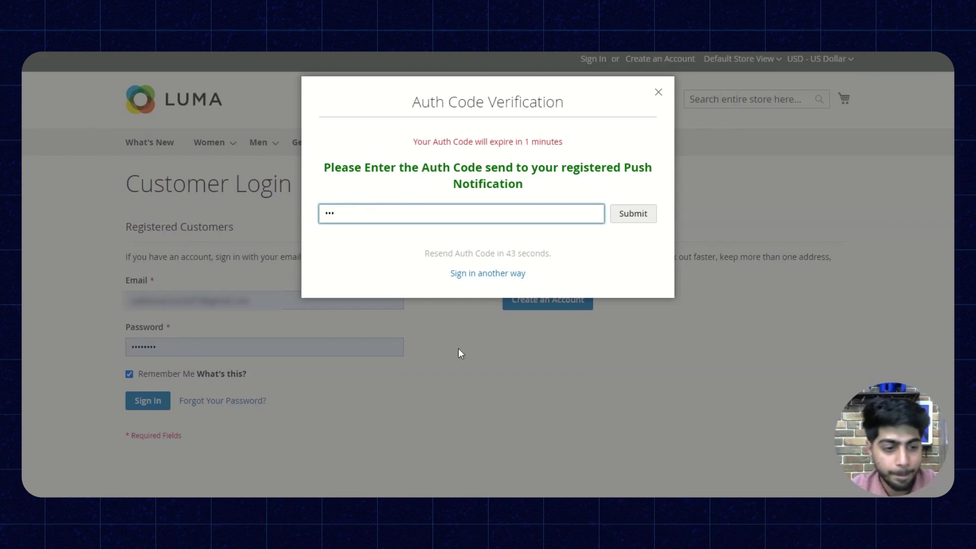
click(949, 486)
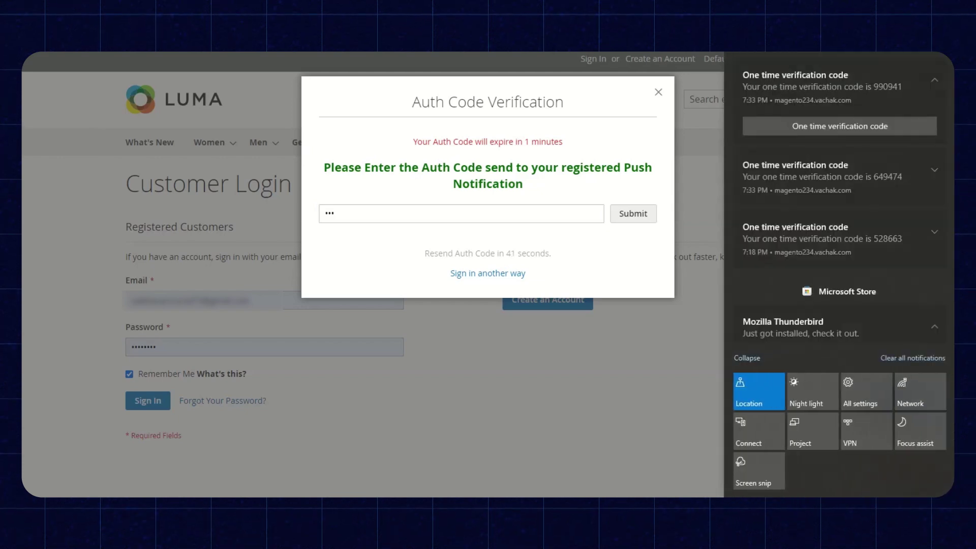
click(378, 209)
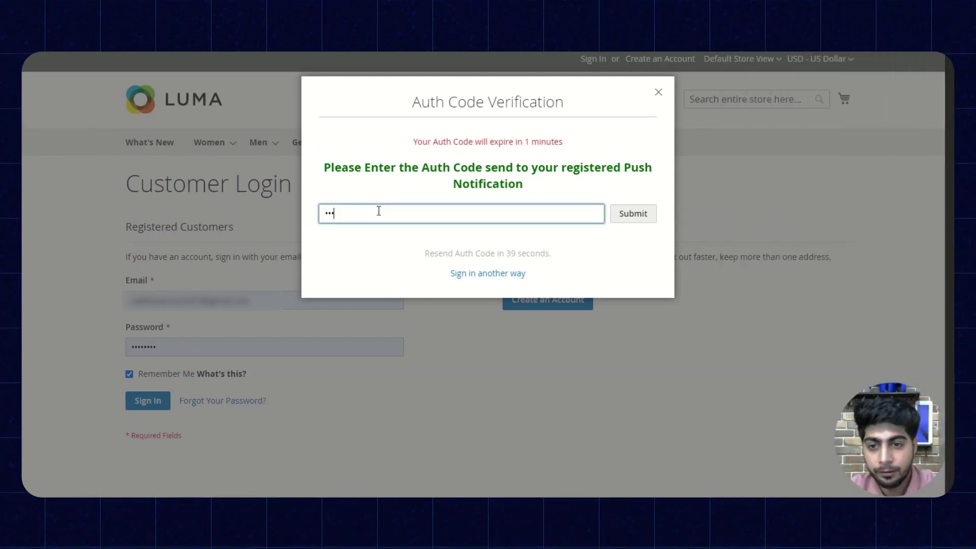
text(12)
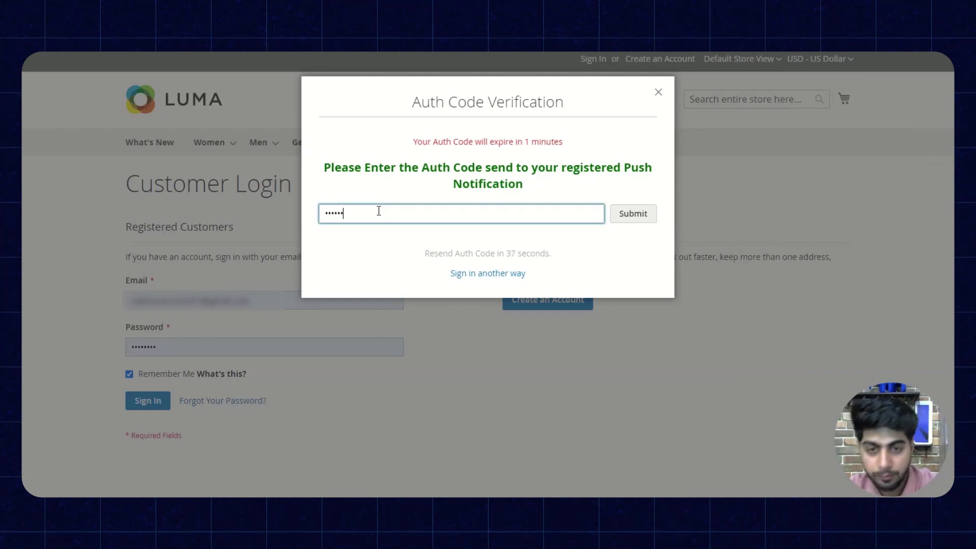
click(635, 216)
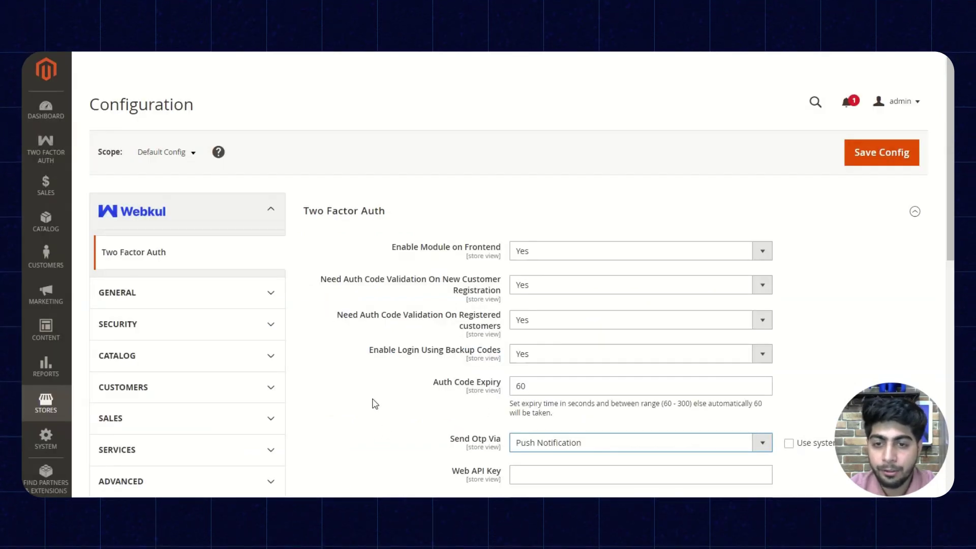
Step: Switch Send Otp Via to TOTP/Authenticator and confirm the TOTP title reads 'webkul'
scroll(365, 359, down, 2)
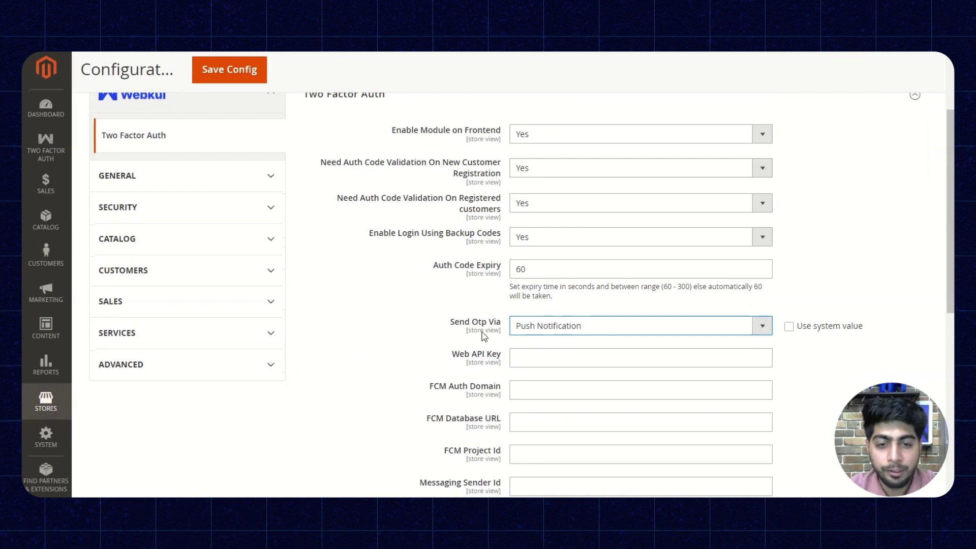
click(539, 326)
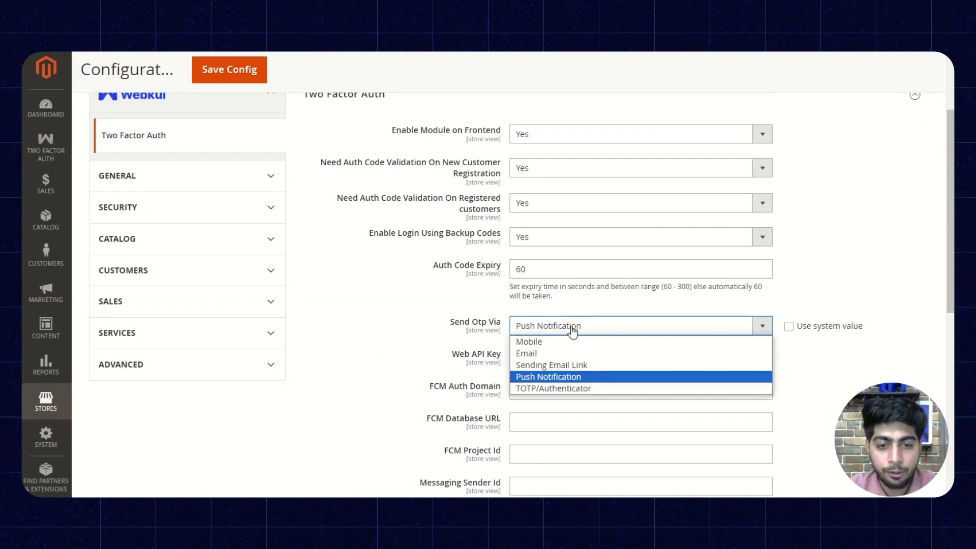
click(539, 388)
scroll(508, 432, up, 2)
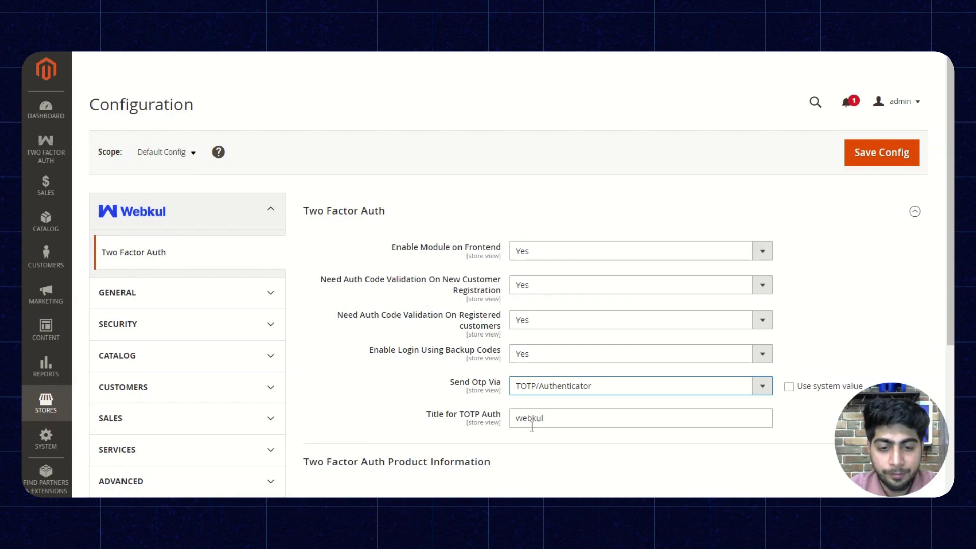
scroll(535, 429, down, 5)
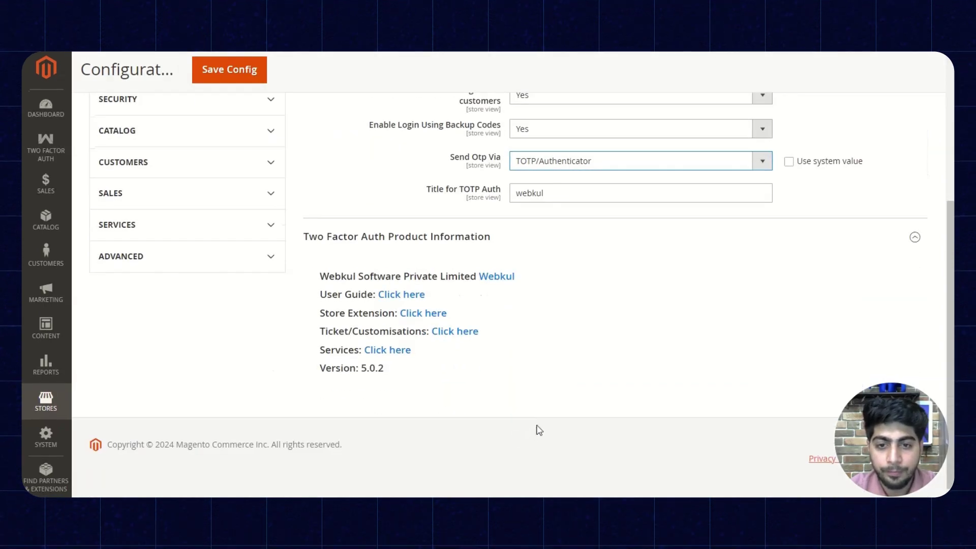
scroll(535, 429, up, 5)
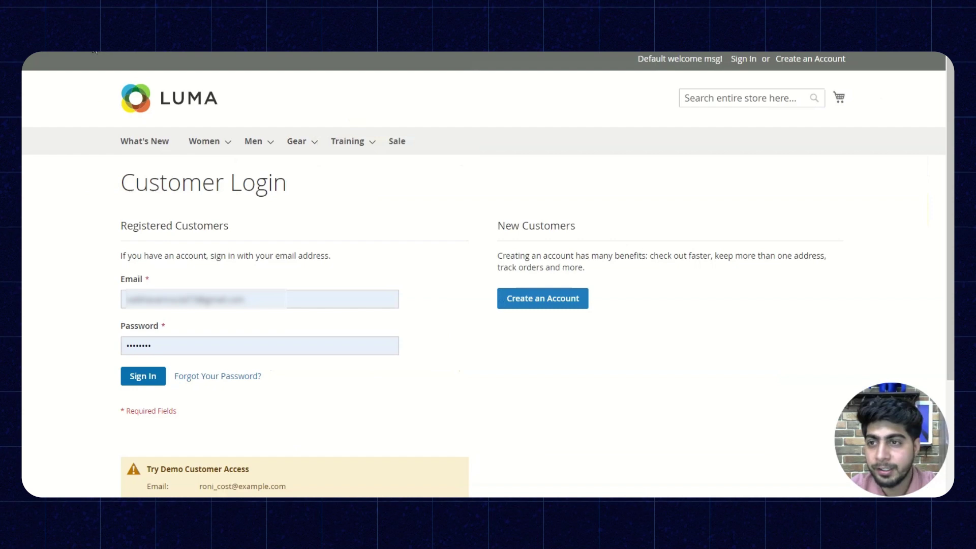
key(F5)
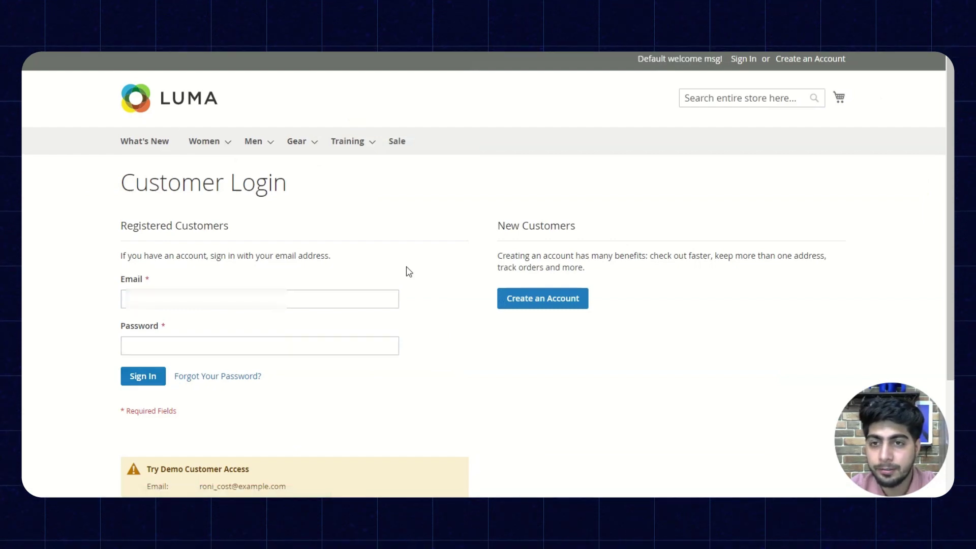
click(214, 298)
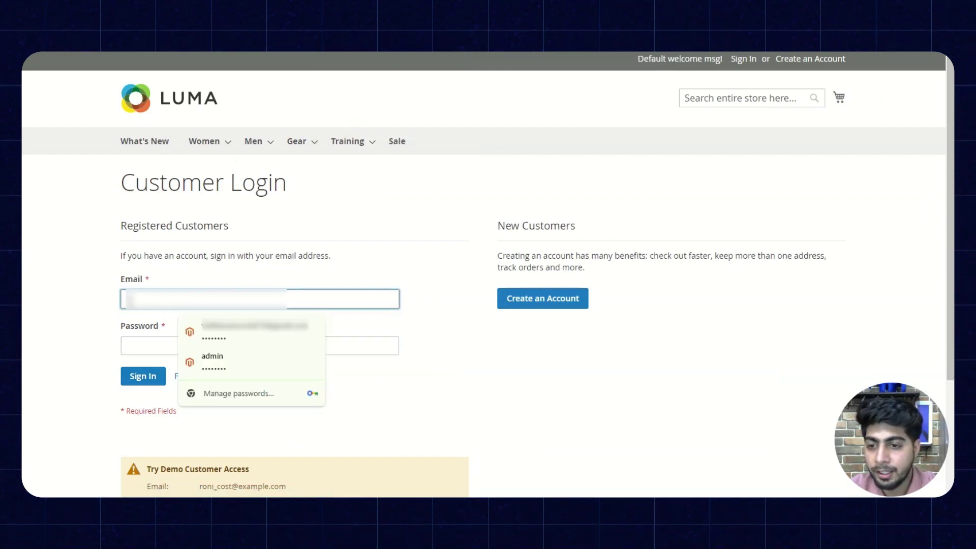
click(230, 338)
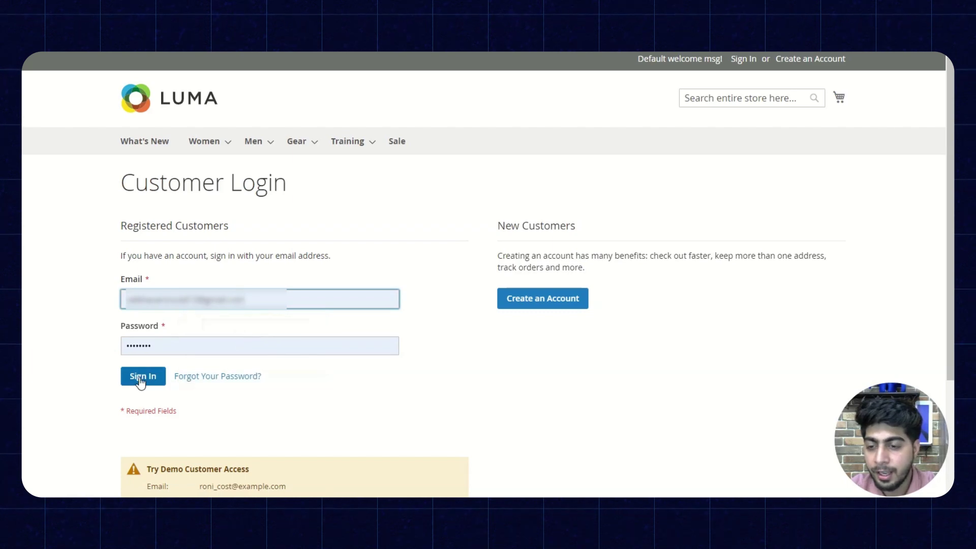
click(141, 380)
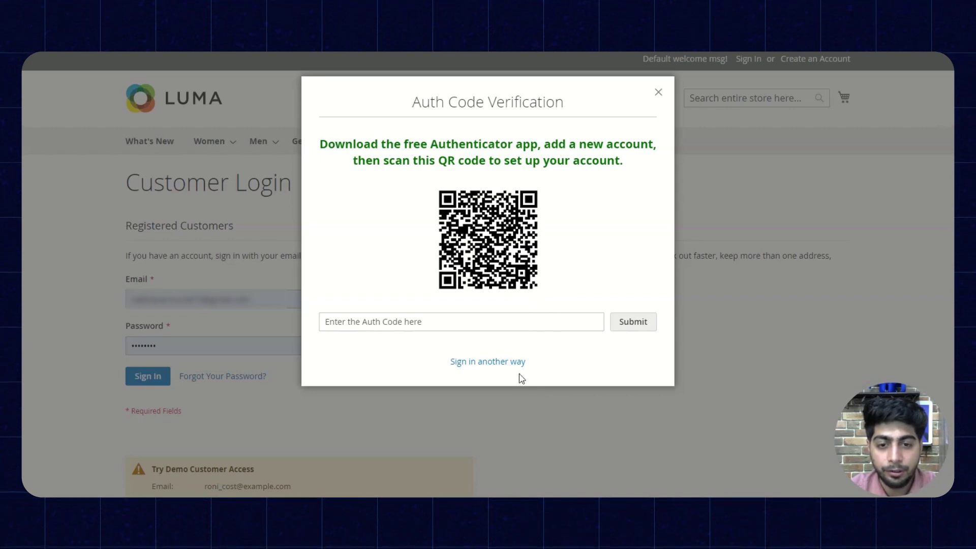
click(659, 93)
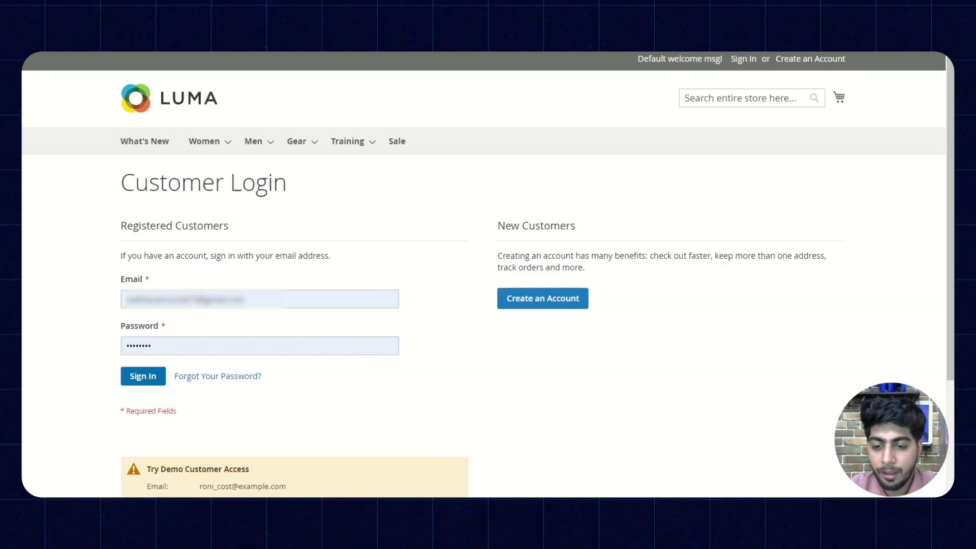
Step: Back in the admin Two Factor Auth configuration, save it with Push Notification delivery
click(268, 451)
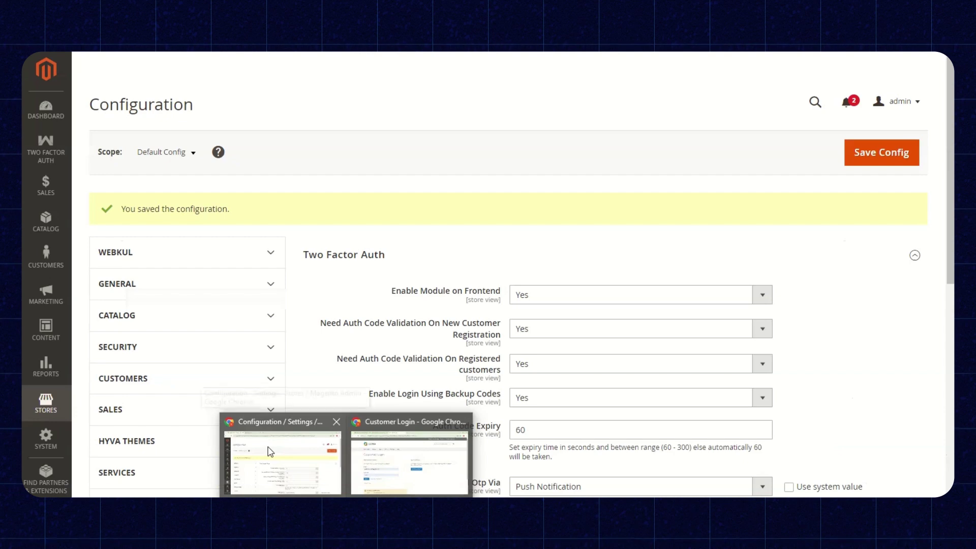
scroll(364, 385, down, 3)
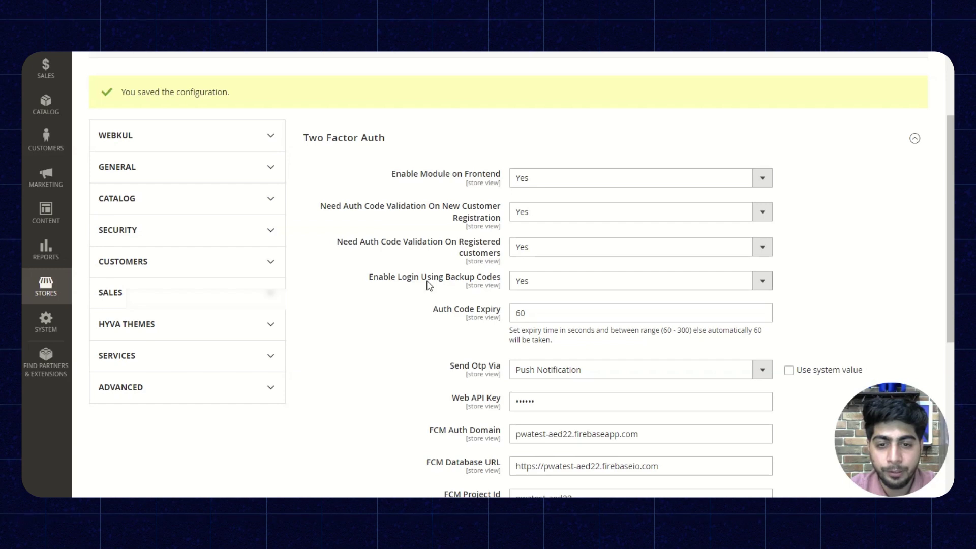
scroll(436, 305, up, 3)
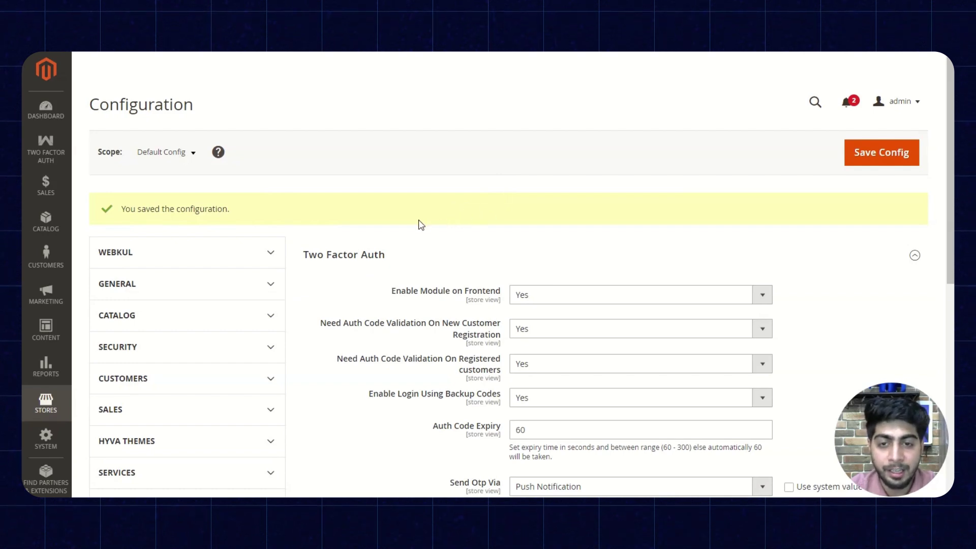
click(882, 152)
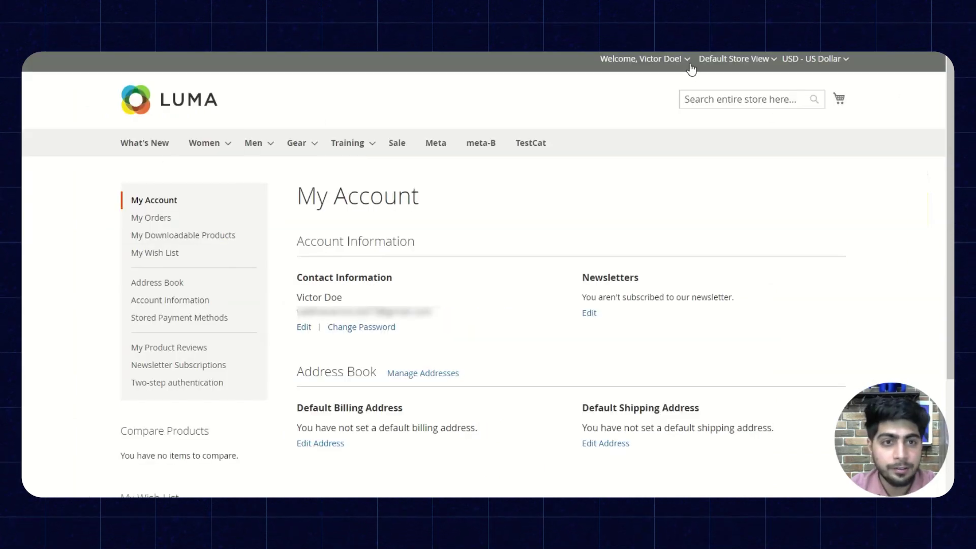
Step: Sign the customer out, sign back in, and choose 'Sign in another way' for a backup code
click(661, 59)
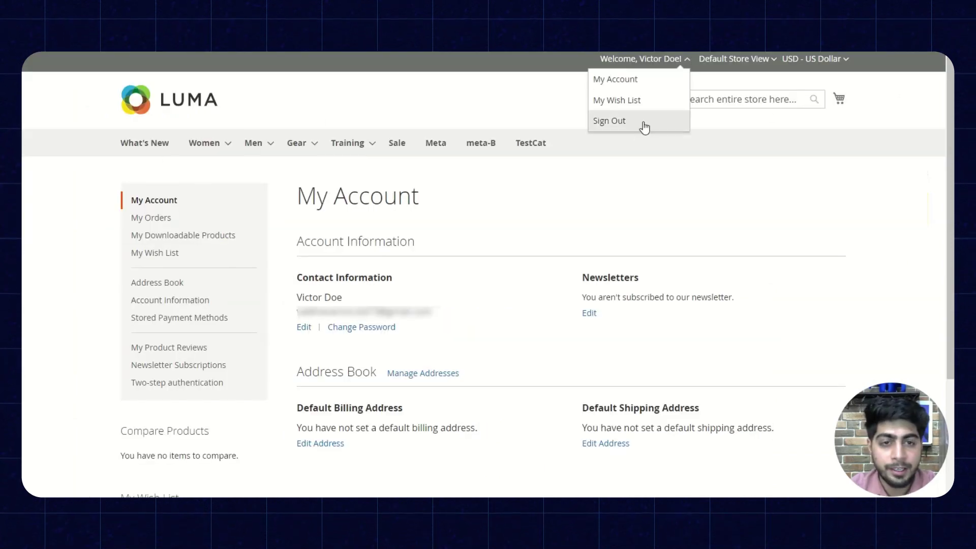
click(645, 126)
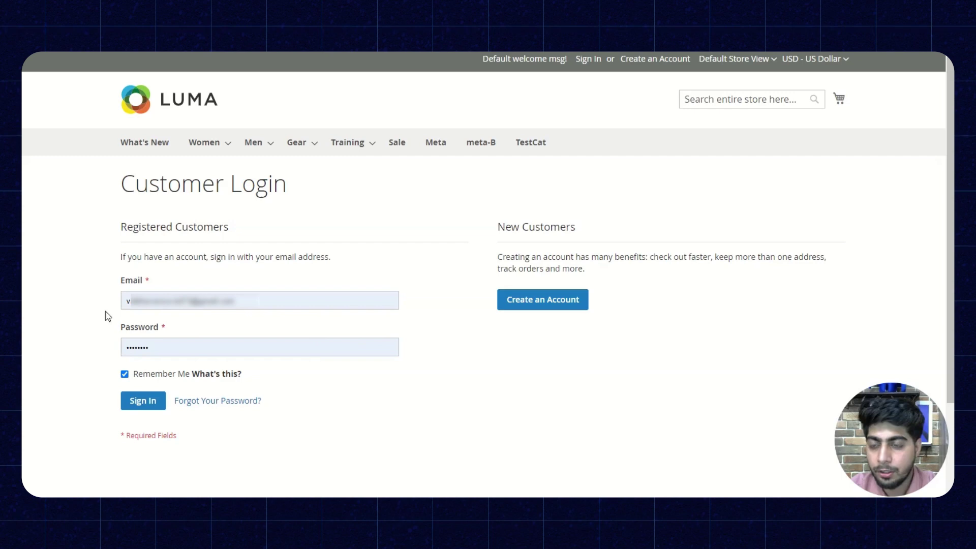
click(141, 403)
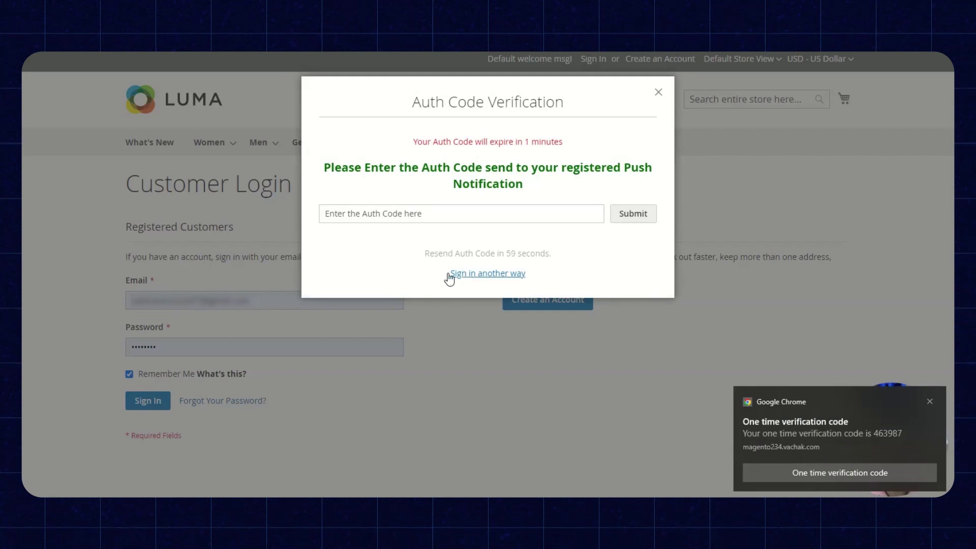
click(489, 274)
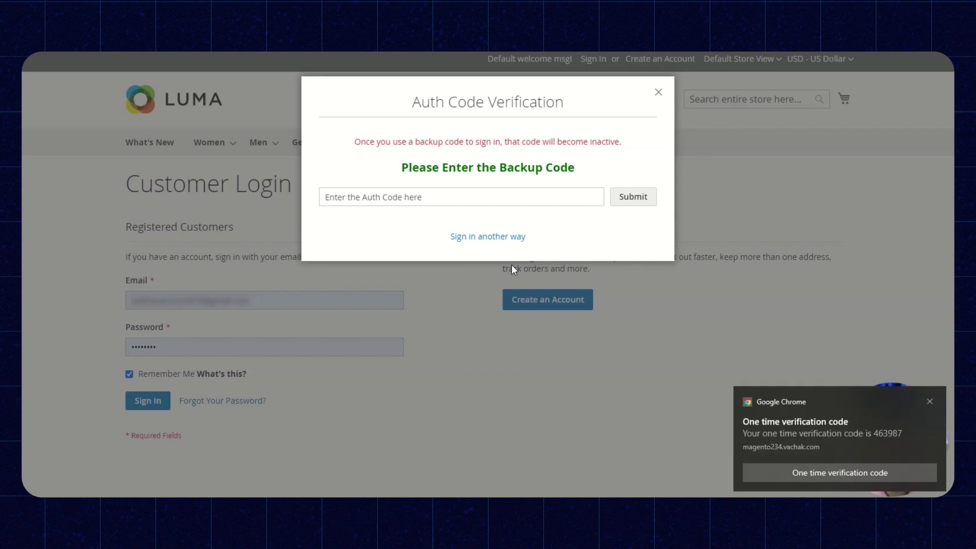
Step: Enter a backup code from the saved Notepad list into the Auth Code field and submit it
mouse_move(376, 509)
click(377, 462)
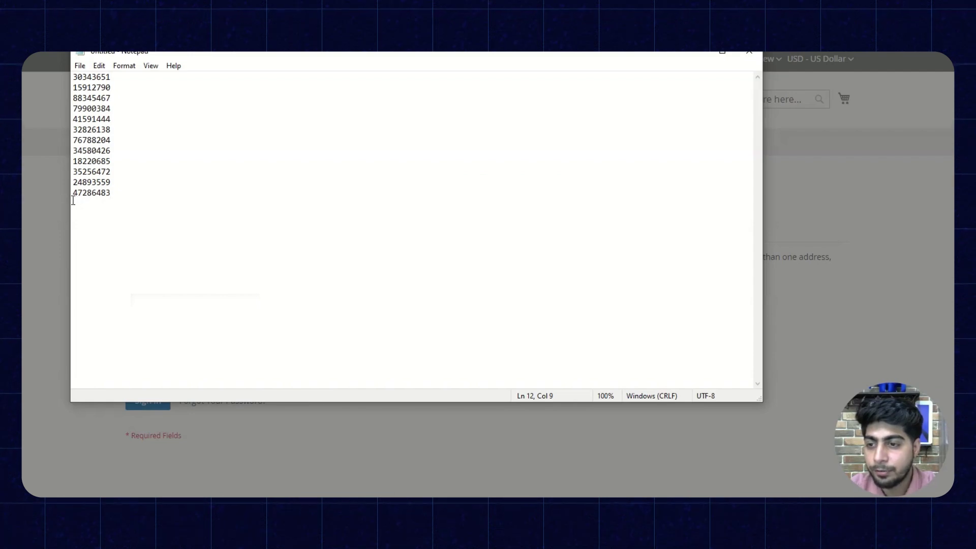
click(694, 51)
click(414, 200)
text(••••)
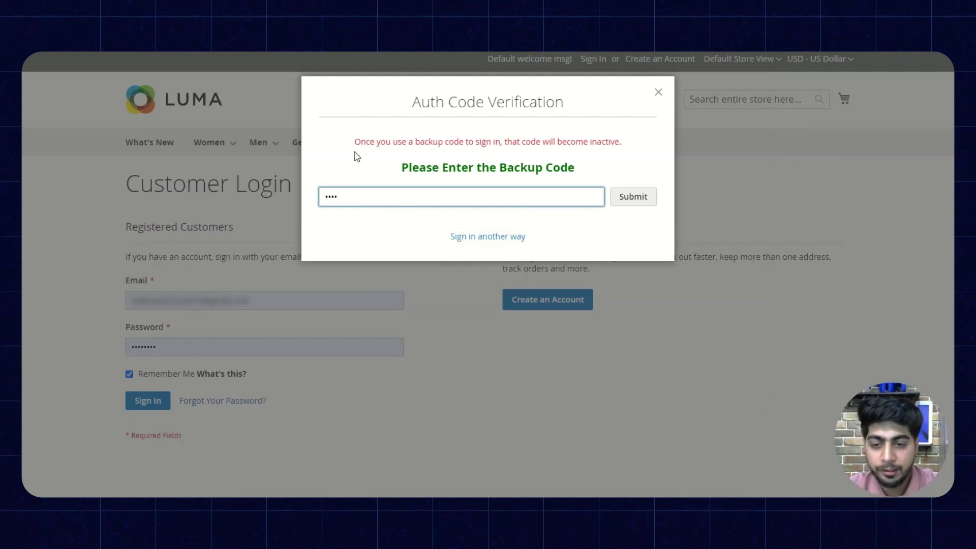
key(alt+Tab)
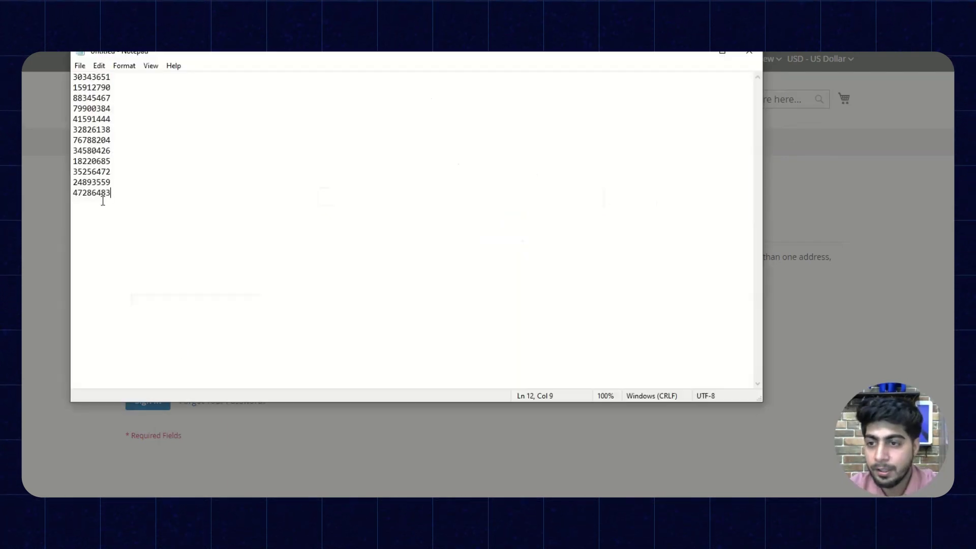
click(692, 52)
key(alt+Tab)
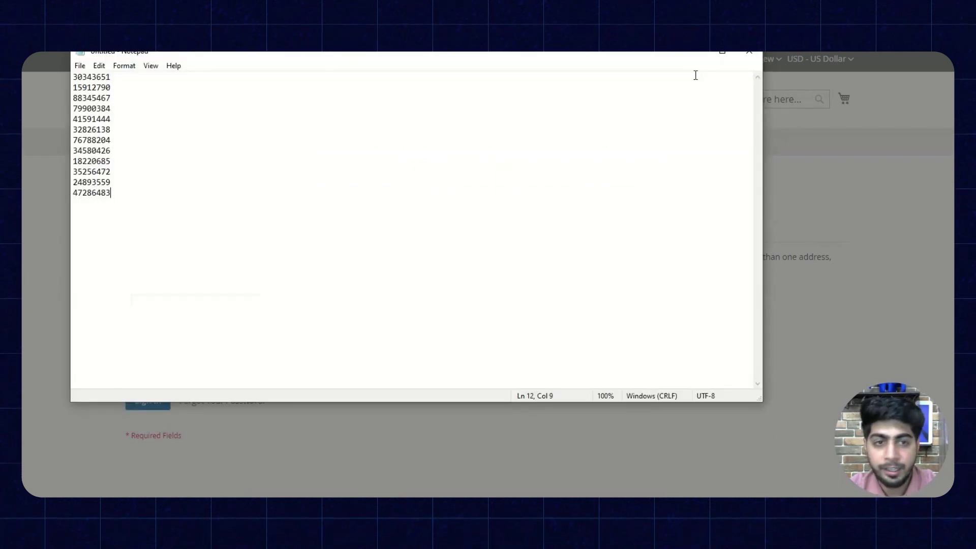
click(695, 53)
text(••)
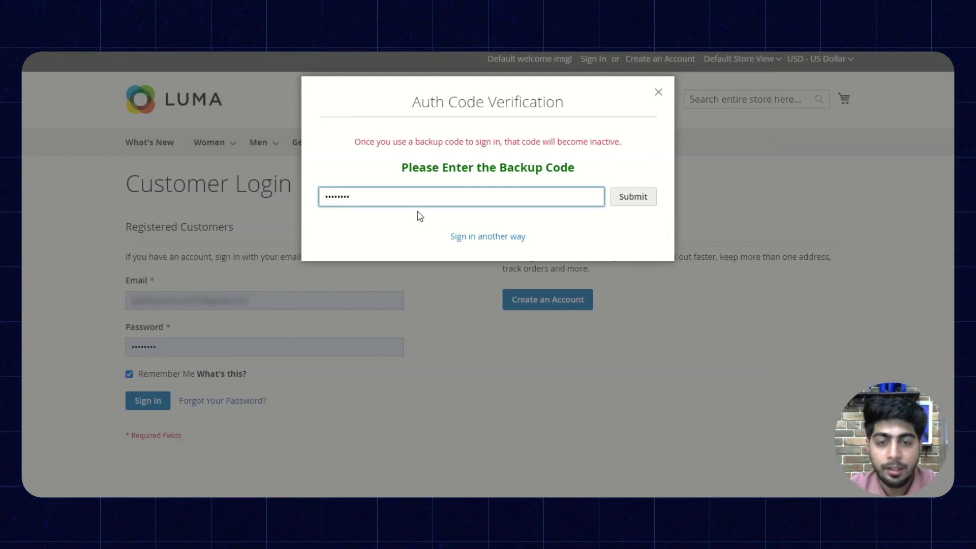
click(653, 202)
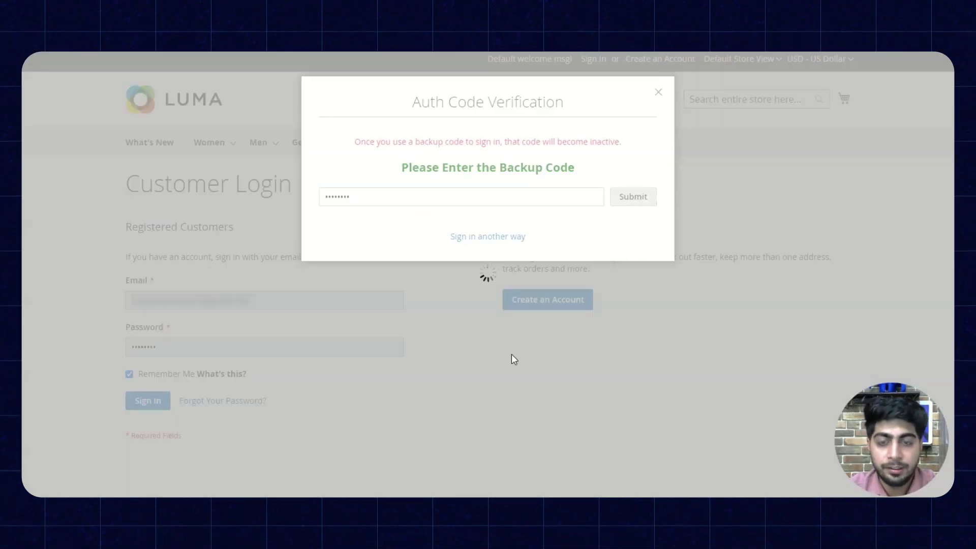